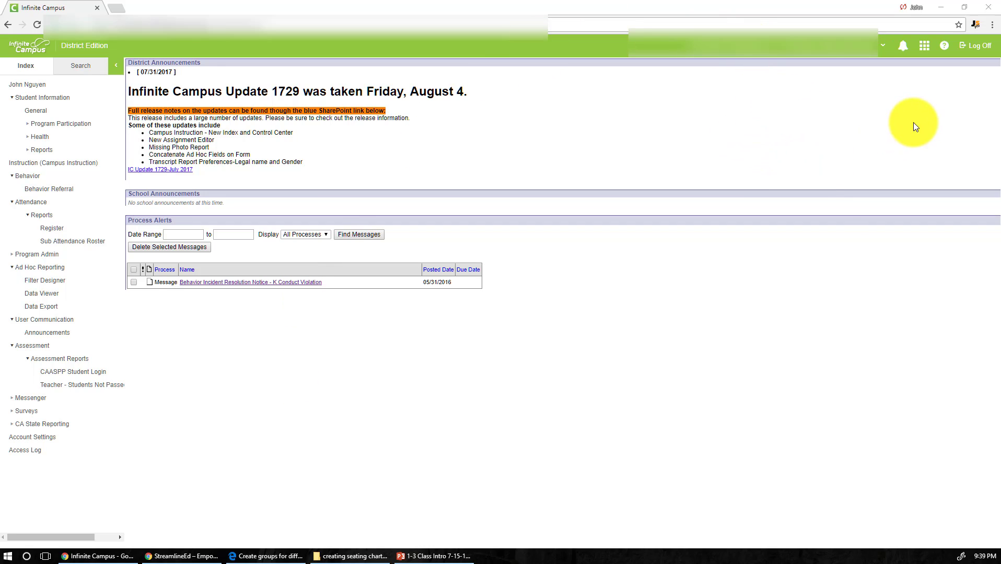
Switch to the Instruction application and open the Grade Book for Chemistry S1
left_click(925, 51)
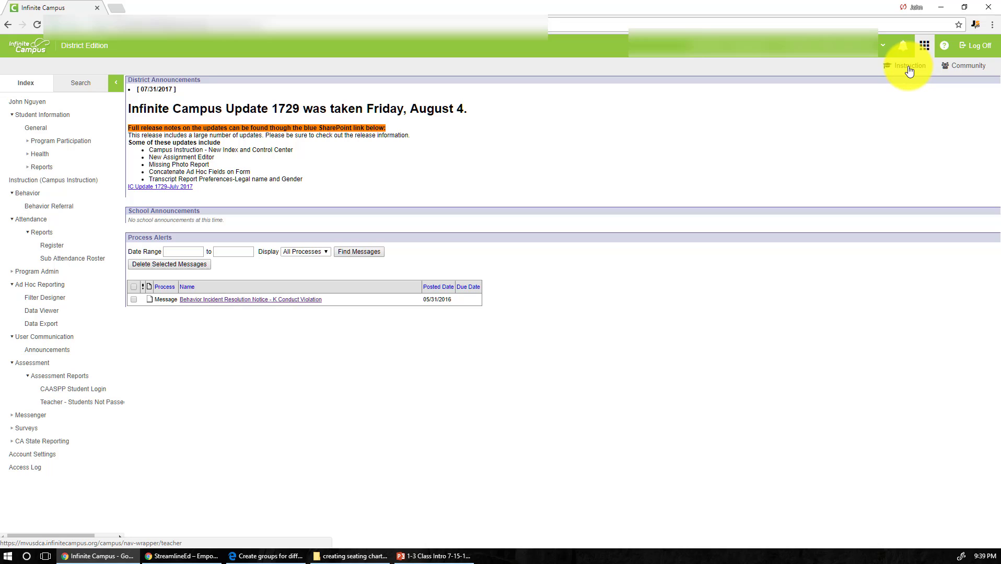
left_click(908, 71)
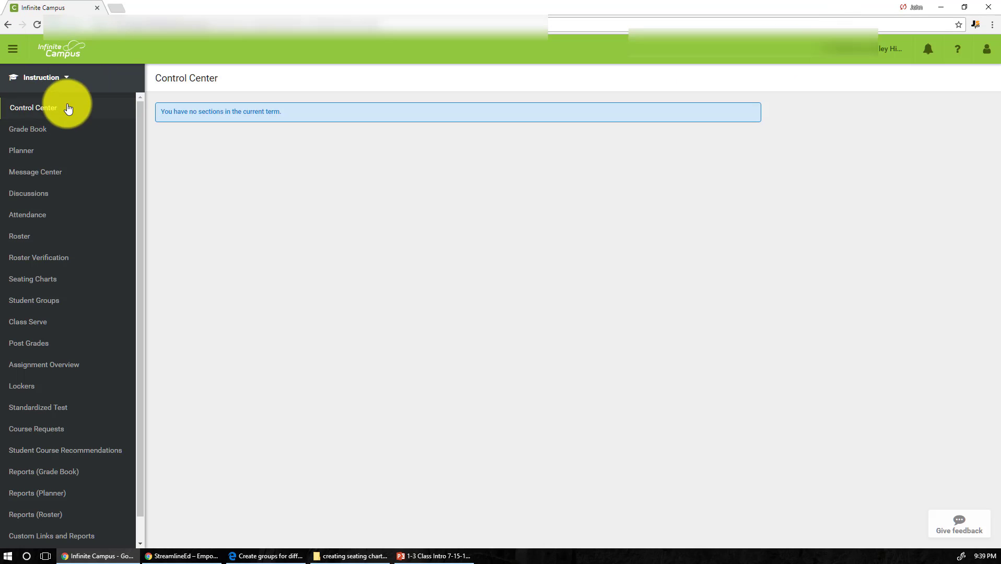
left_click(48, 78)
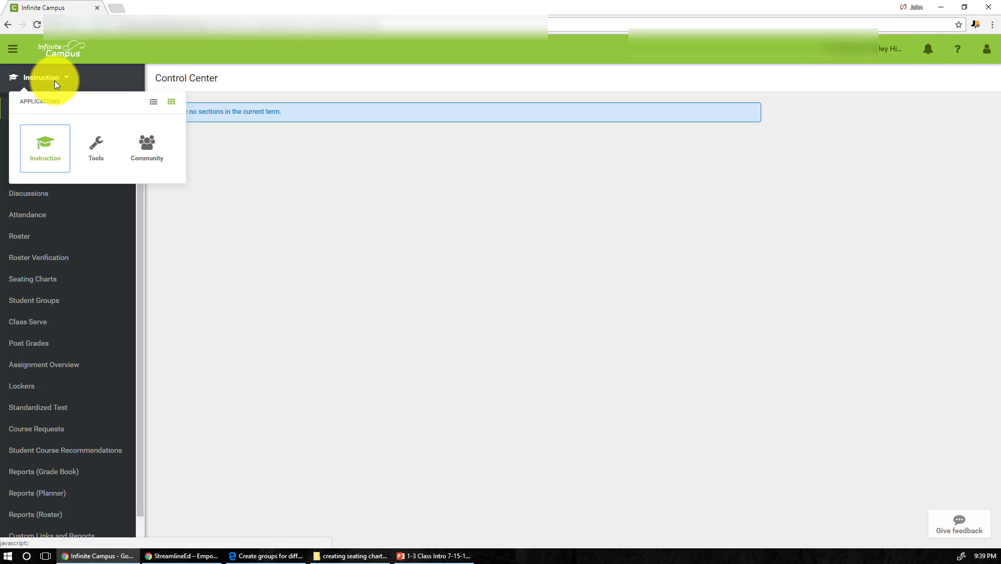
left_click(97, 165)
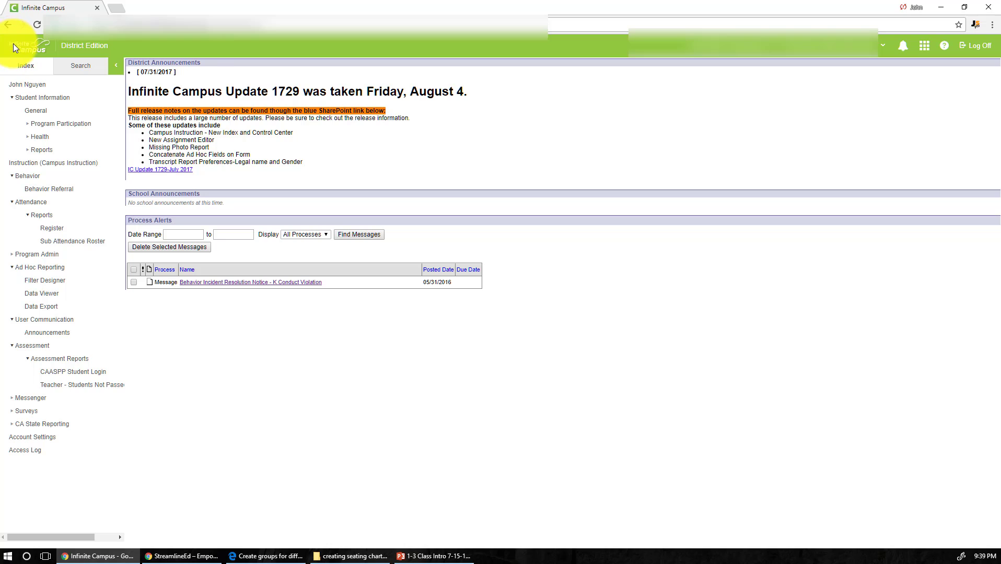
left_click(923, 46)
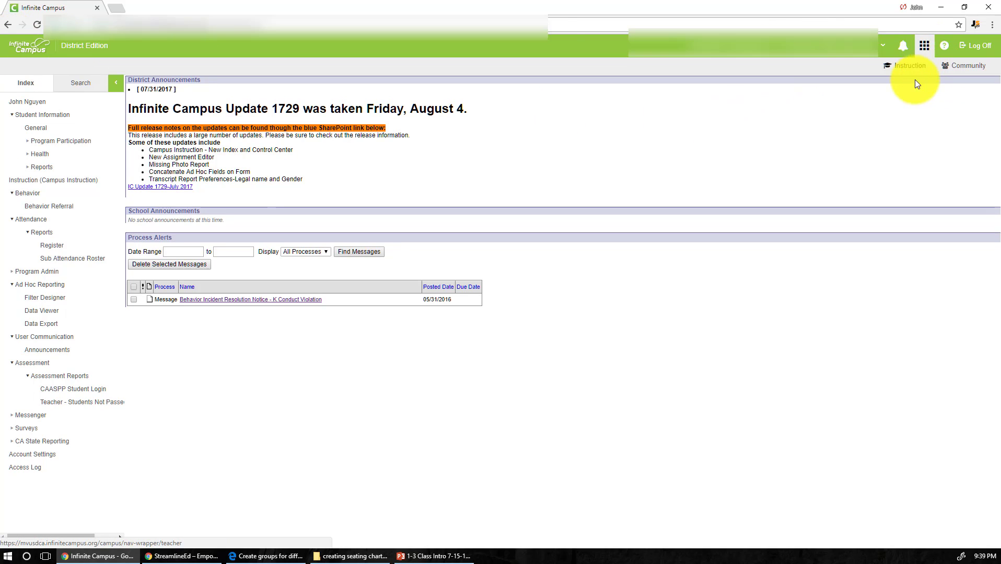
left_click(910, 68)
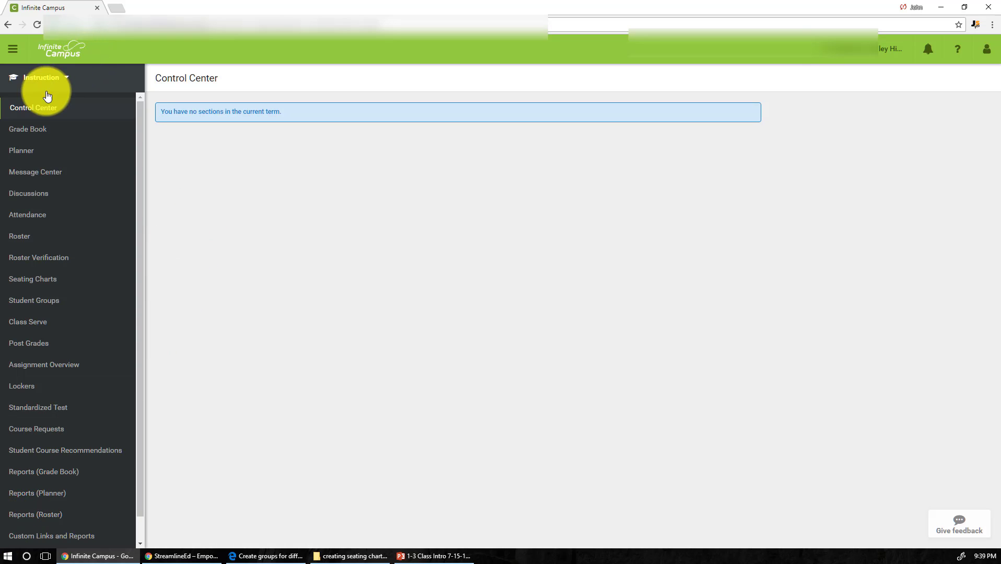
left_click(31, 135)
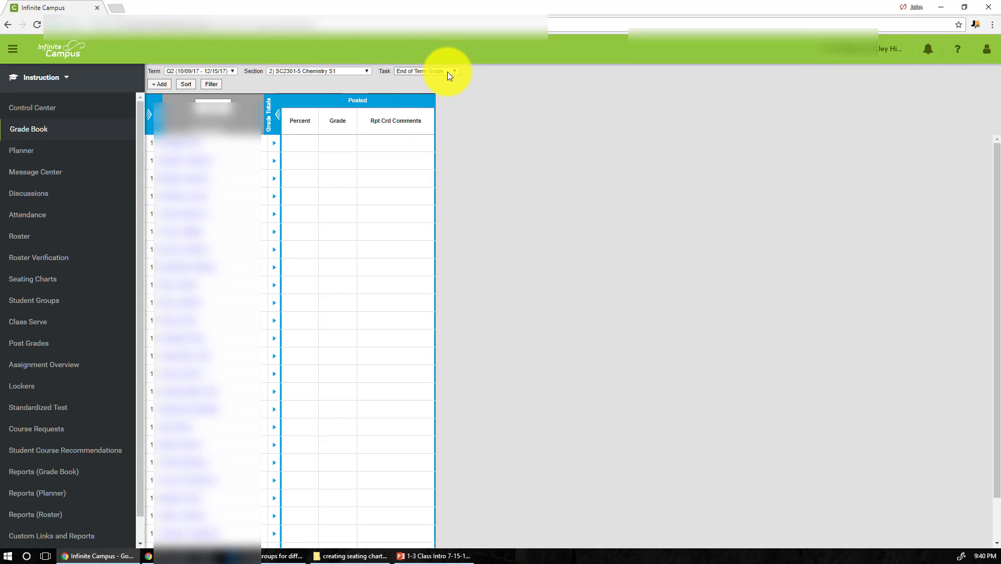
Expand the Settings panel of the Chemistry S1 Grade Book
left_click(151, 117)
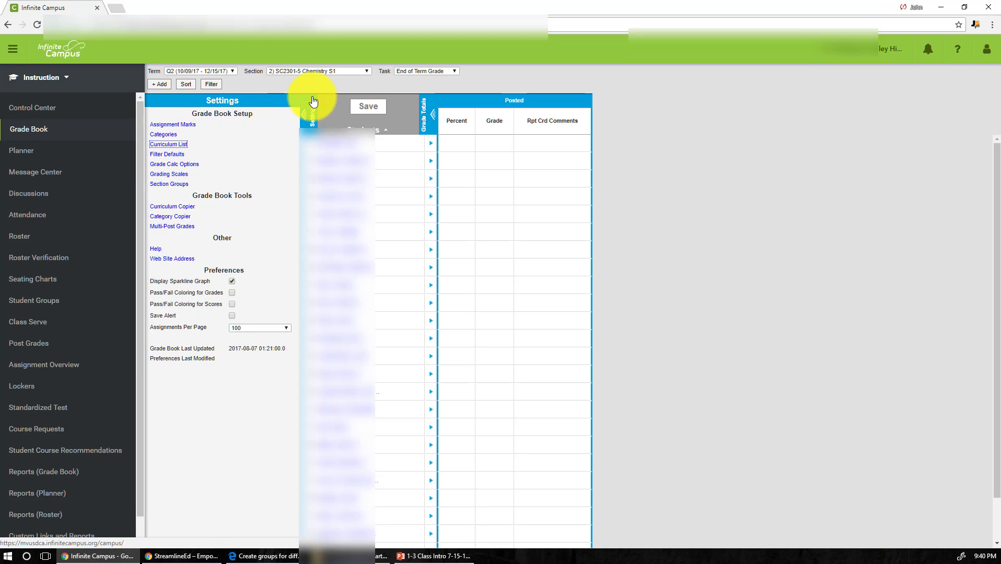
Delete the existing Assignments grading category
left_click(162, 133)
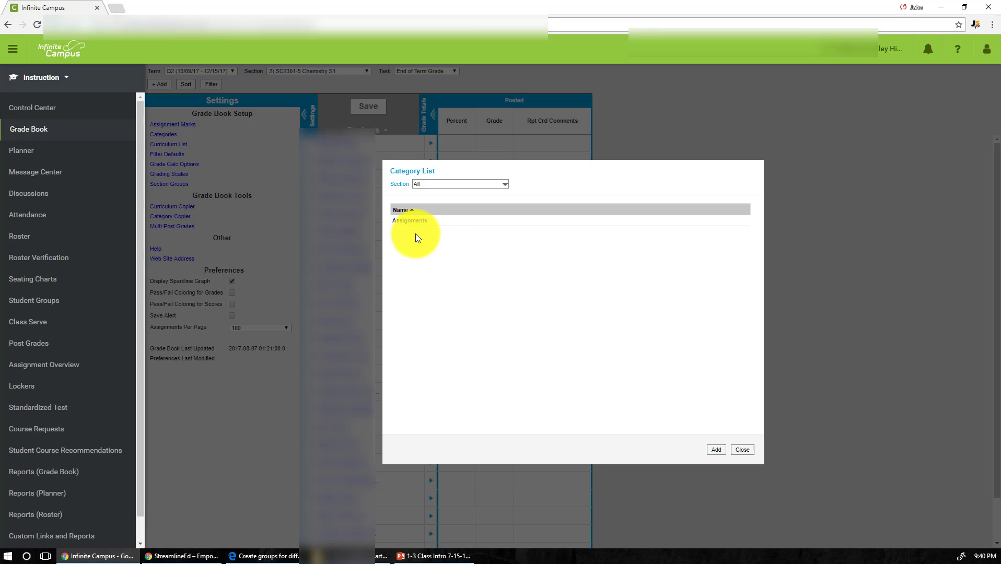
left_click(415, 226)
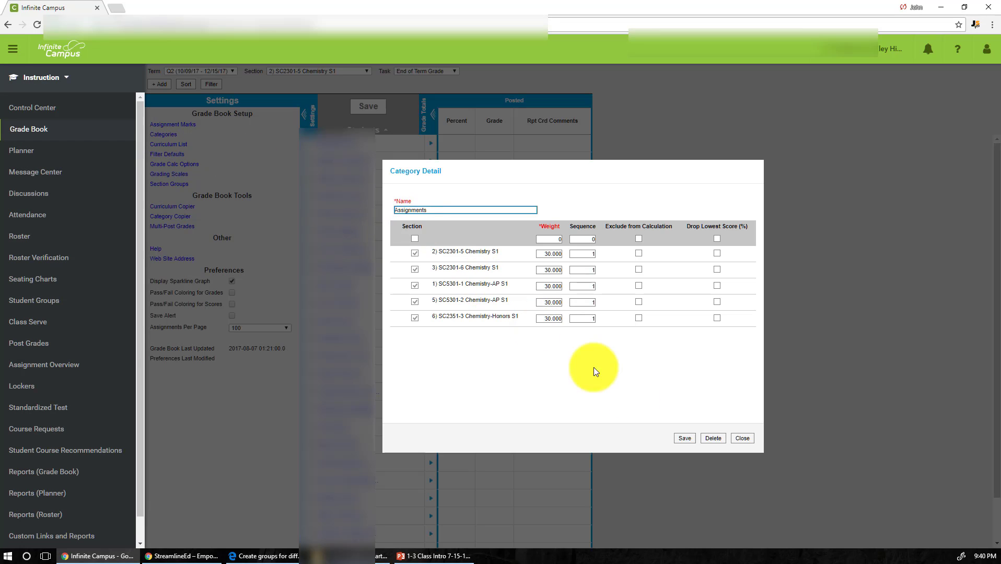
left_click(714, 439)
left_click(661, 320)
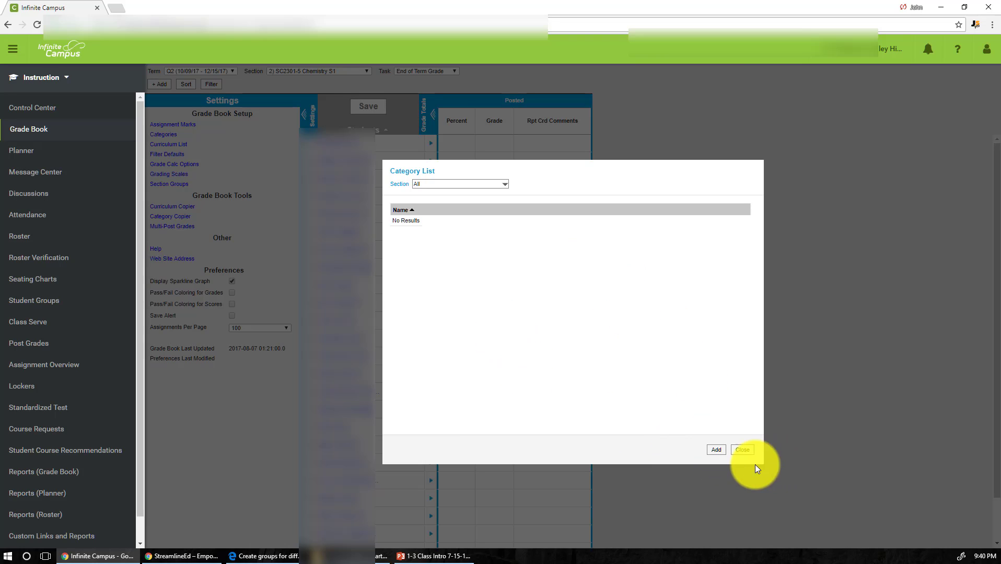
Add an Assessments category for all sections with weight 60 and sequence 1, and save it
left_click(716, 450)
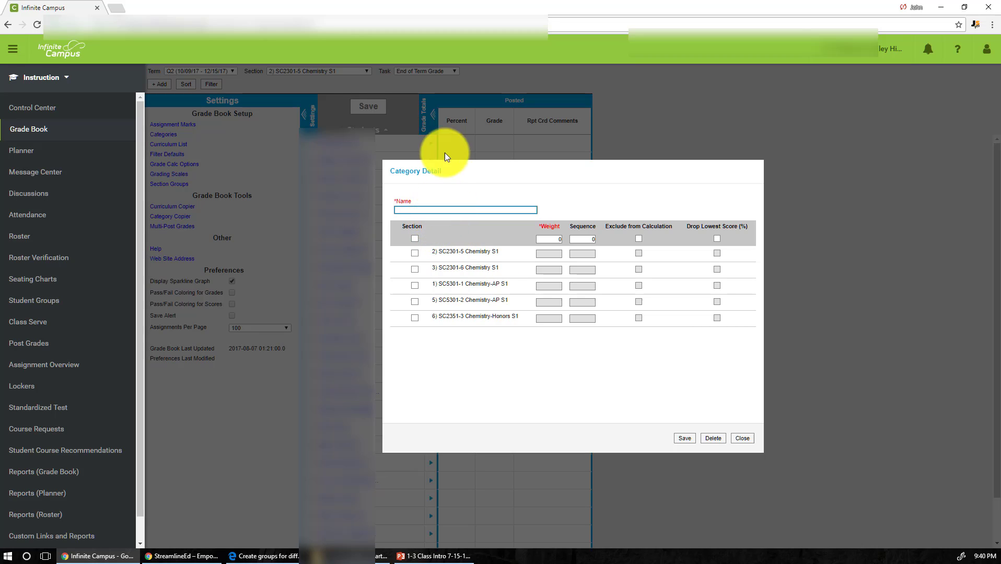
type("Assessments")
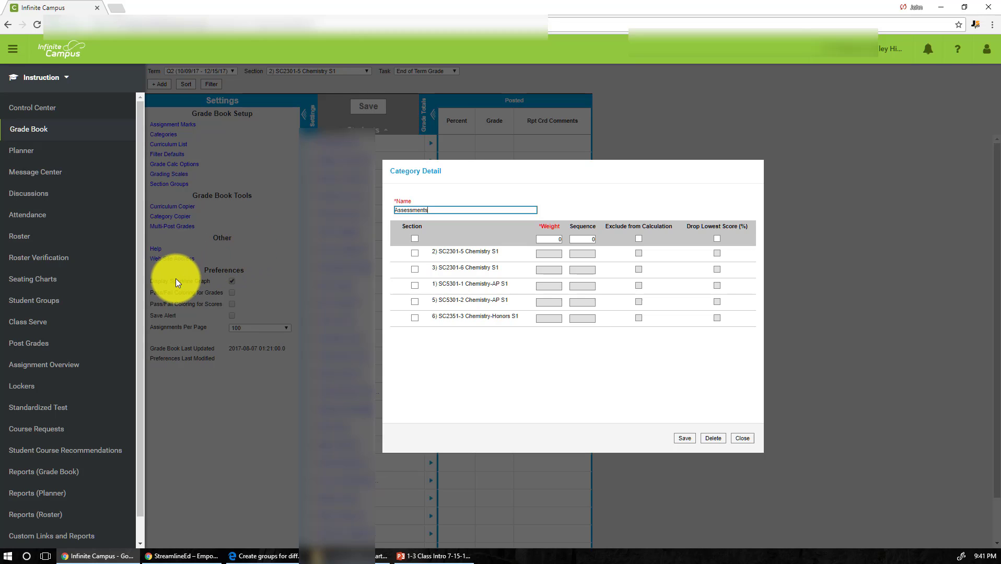
left_click(416, 240)
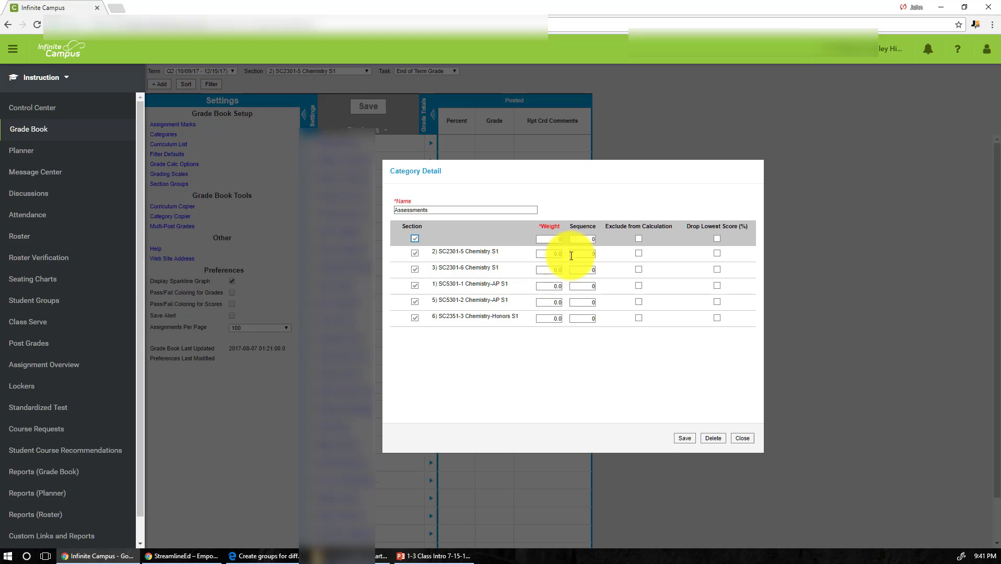
left_click(559, 241)
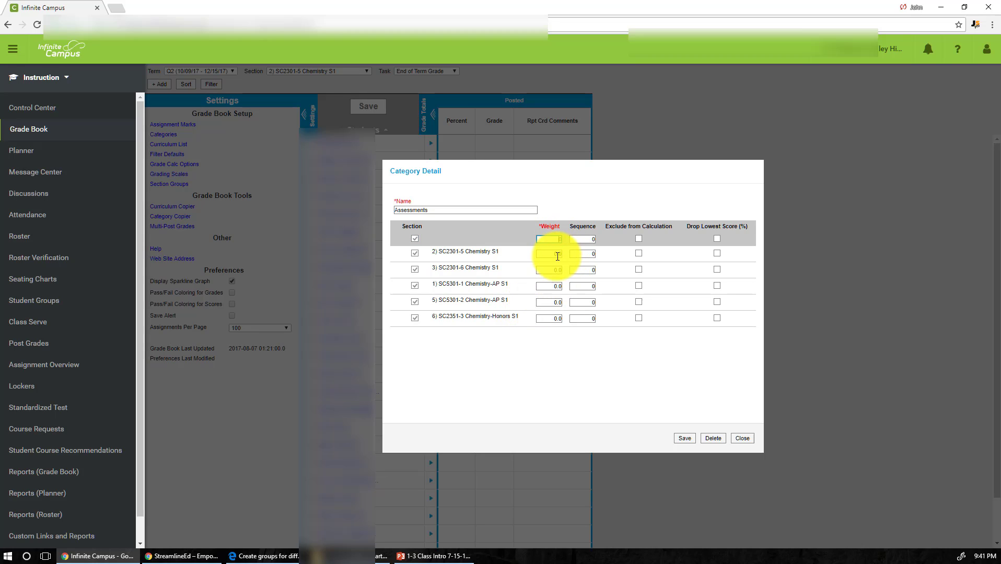
type("60")
left_click(587, 240)
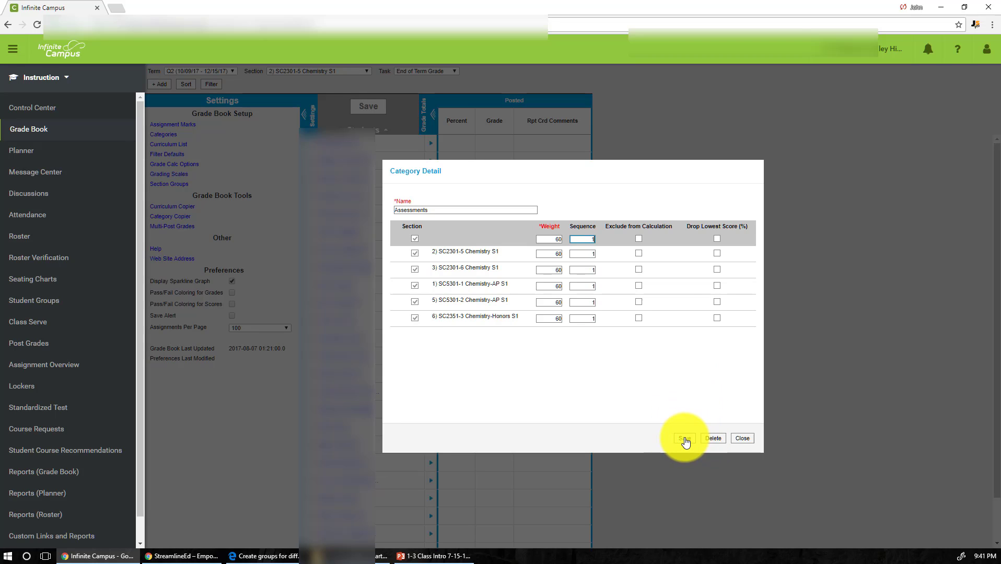
left_click(685, 440)
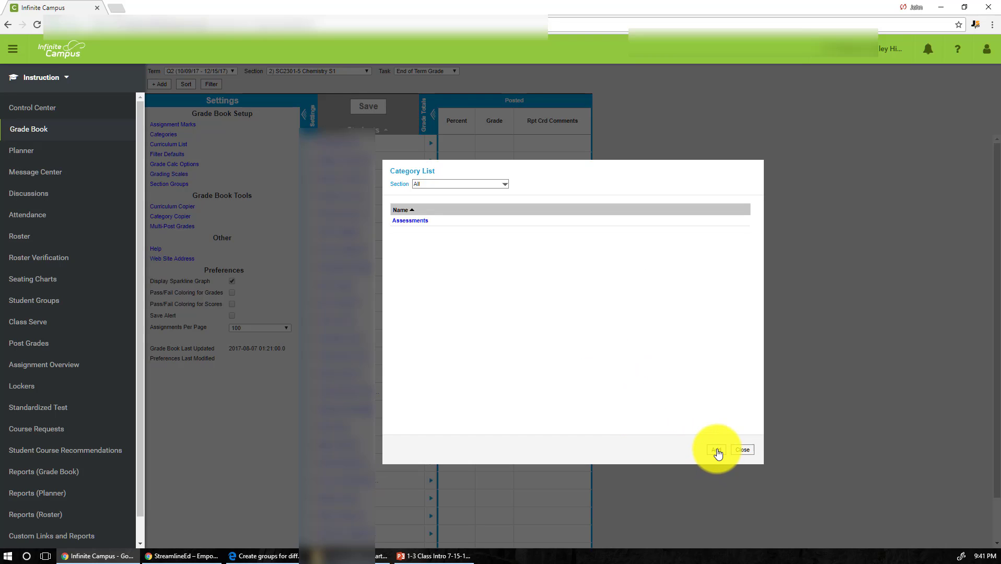
Create an Assignments category covering every section at weight 30, and save it
left_click(716, 451)
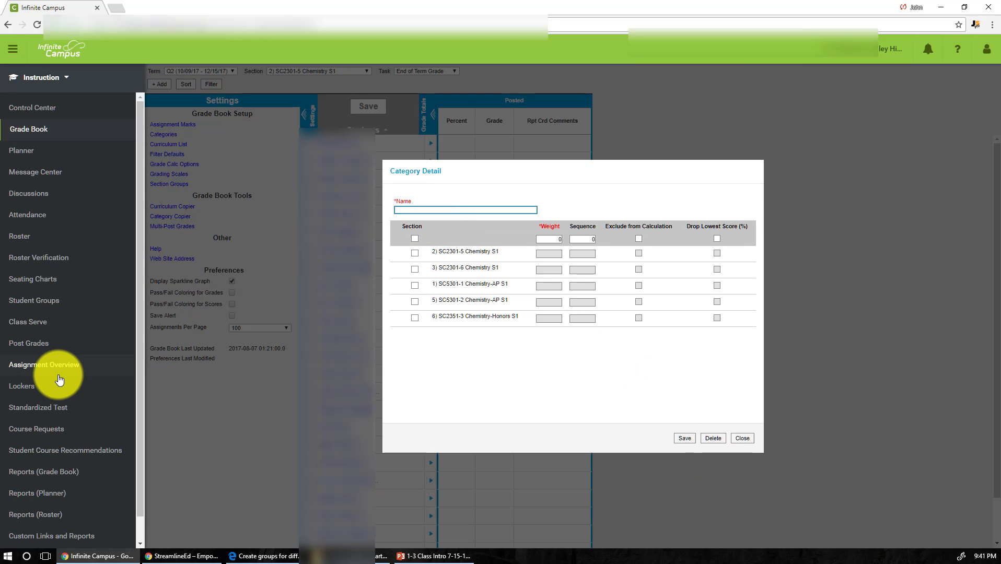
type("Assig")
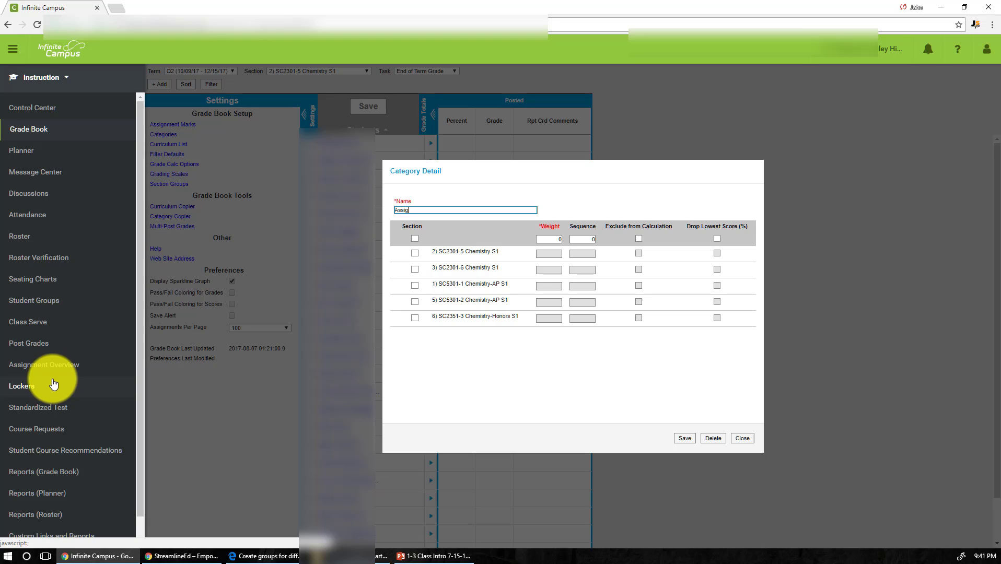
type("nments")
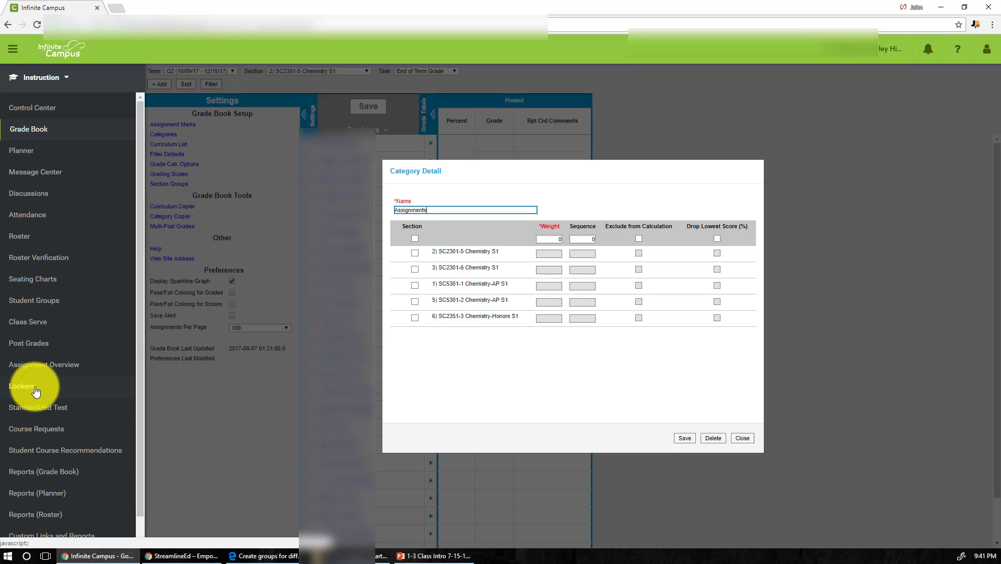
key("Tab")
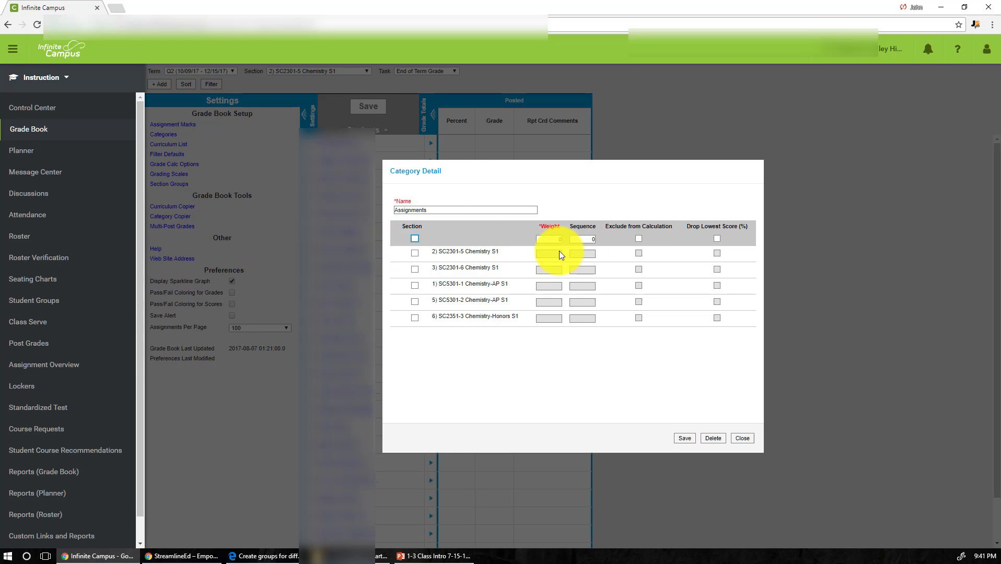
left_click(415, 238)
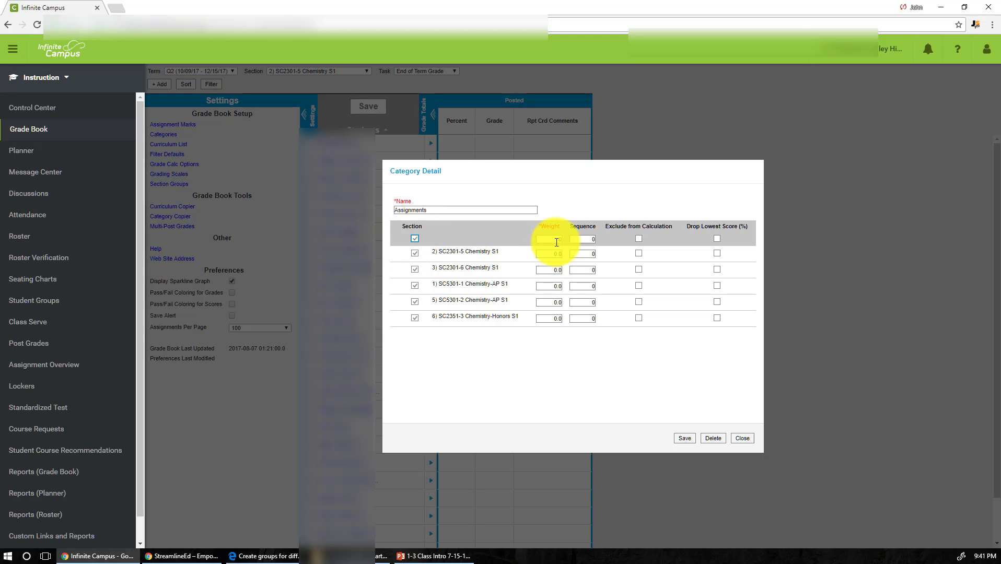
left_click(556, 242)
type("30")
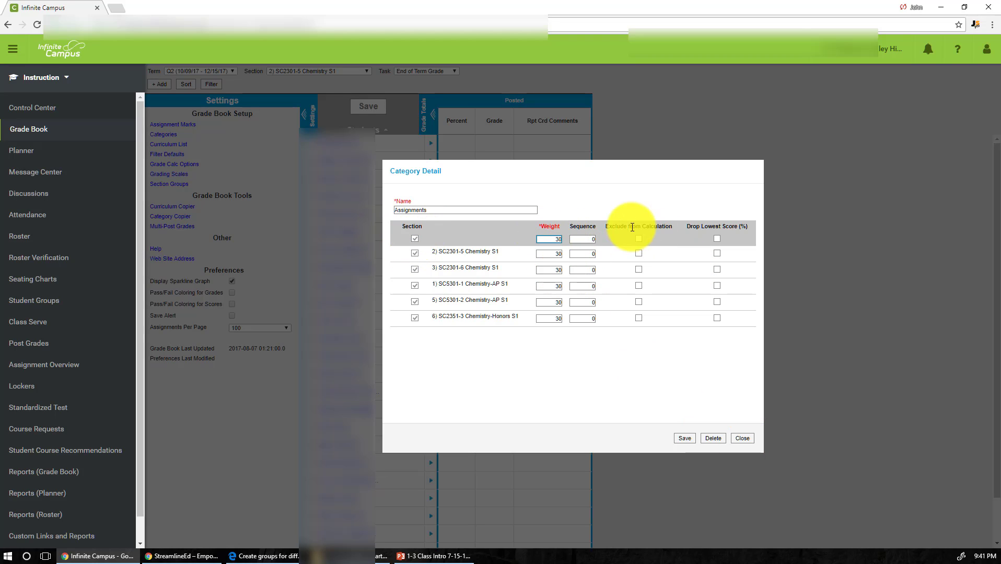
left_click(584, 239)
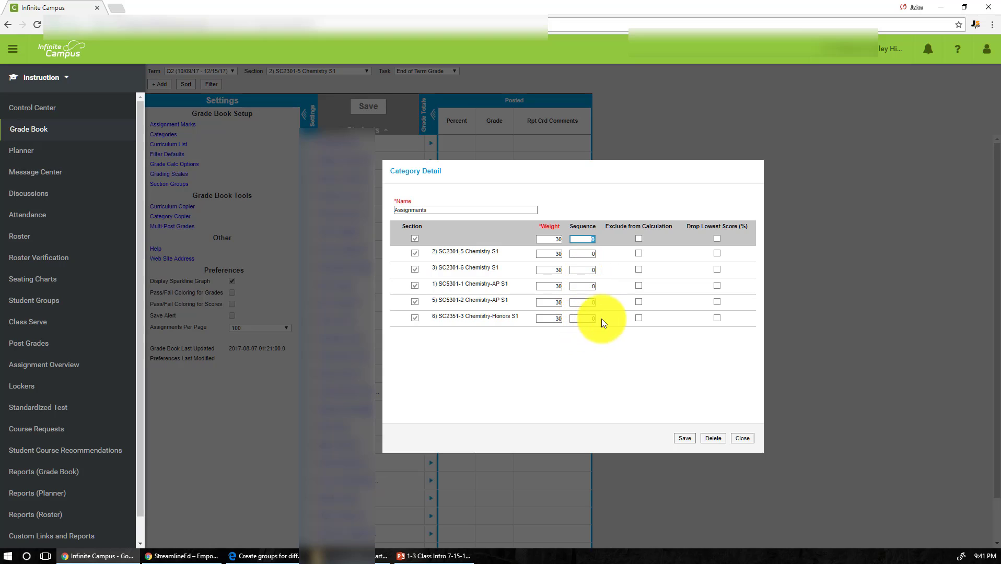
left_click(689, 440)
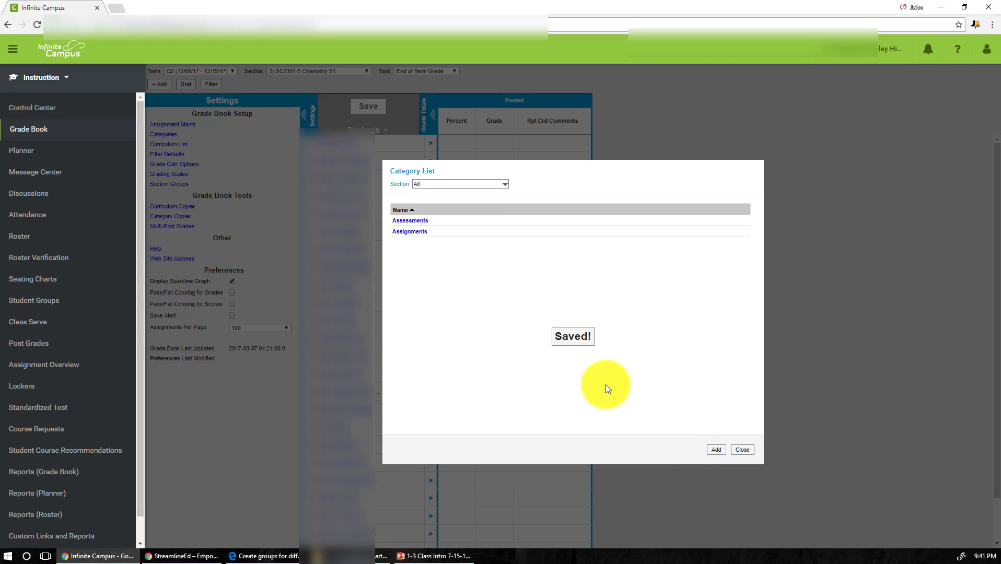
Create a Participation category for all sections, weight 10 and sequence 3, and save it
left_click(717, 451)
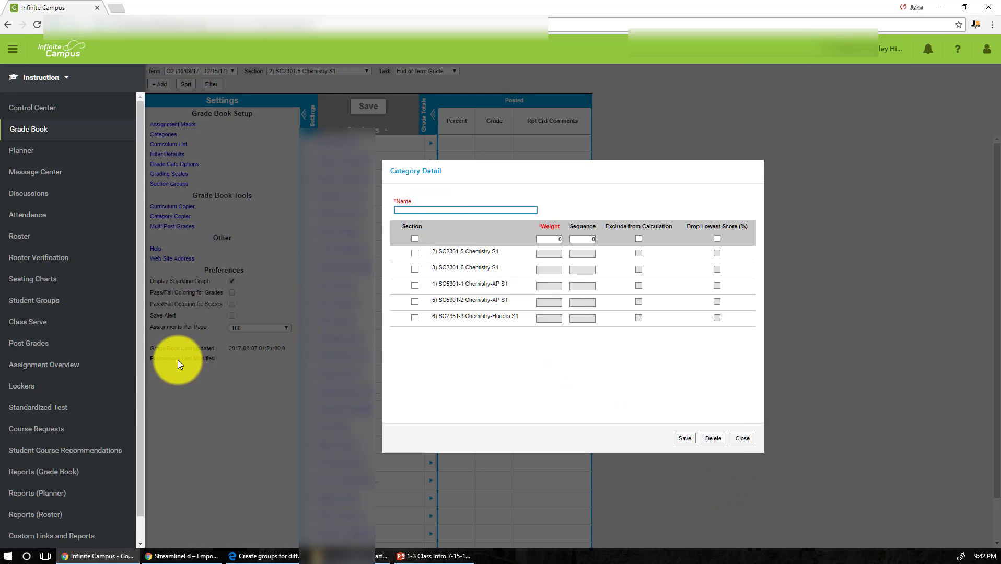
type("Participation")
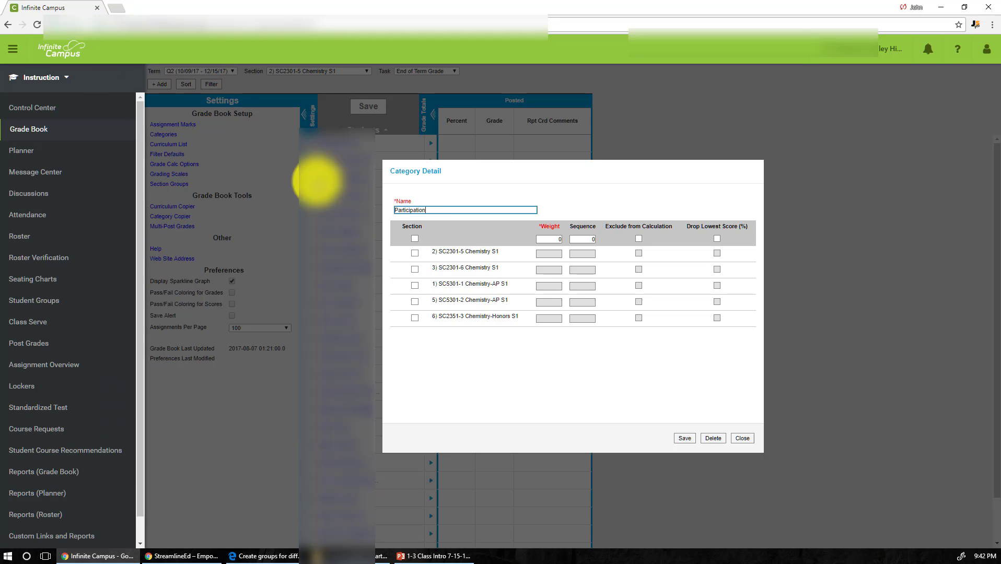
left_click(414, 238)
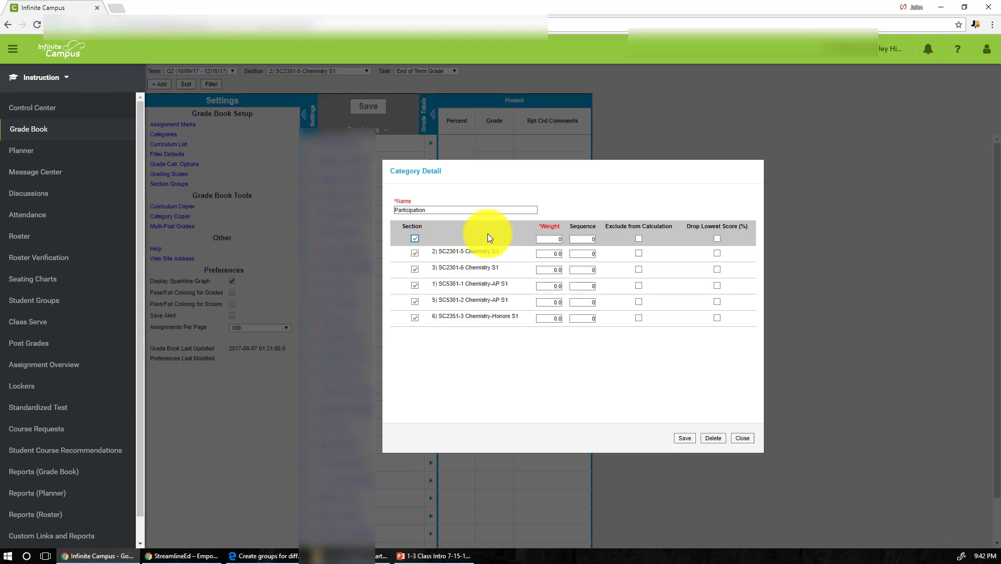
left_click(554, 240)
type("10")
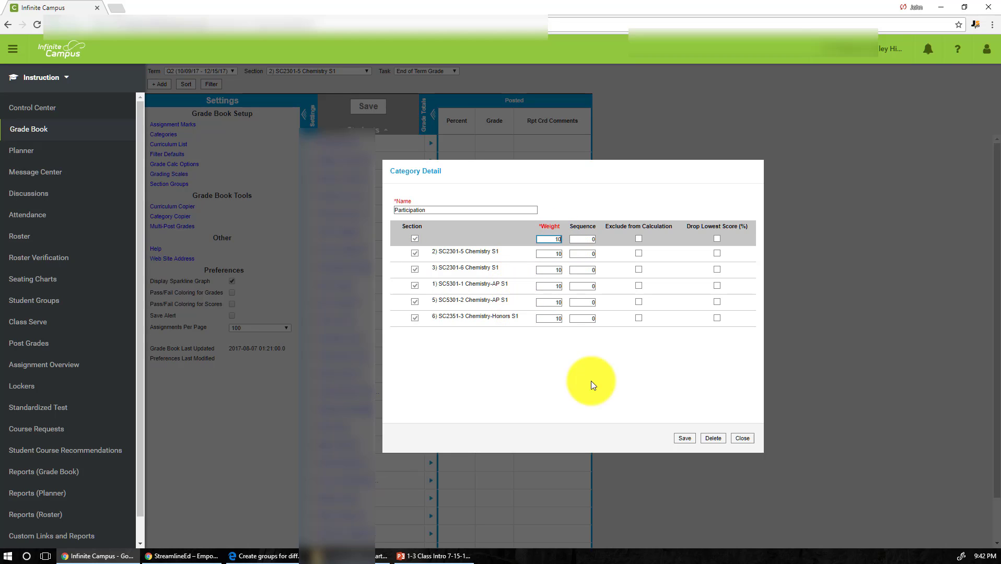
left_click(588, 239)
type("3")
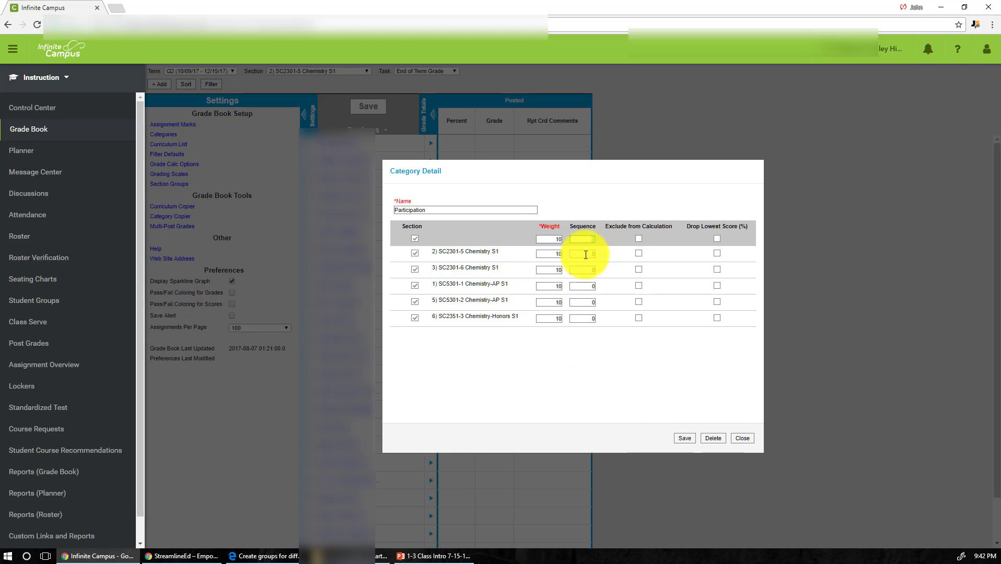
left_click(687, 438)
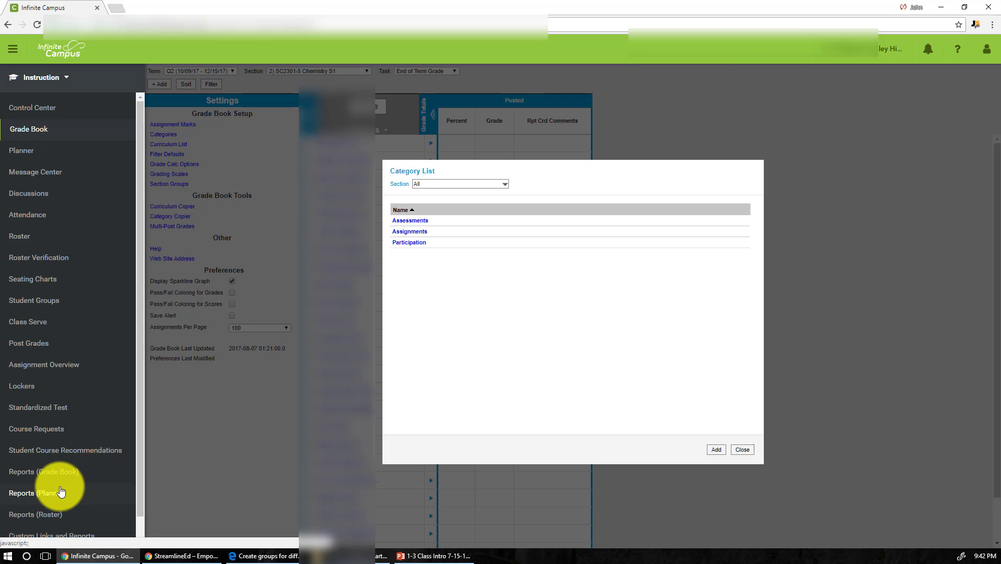
Save grade calc options: In Progress Grade, MVUSD Standard scale, with Weight Categories checked
left_click(742, 449)
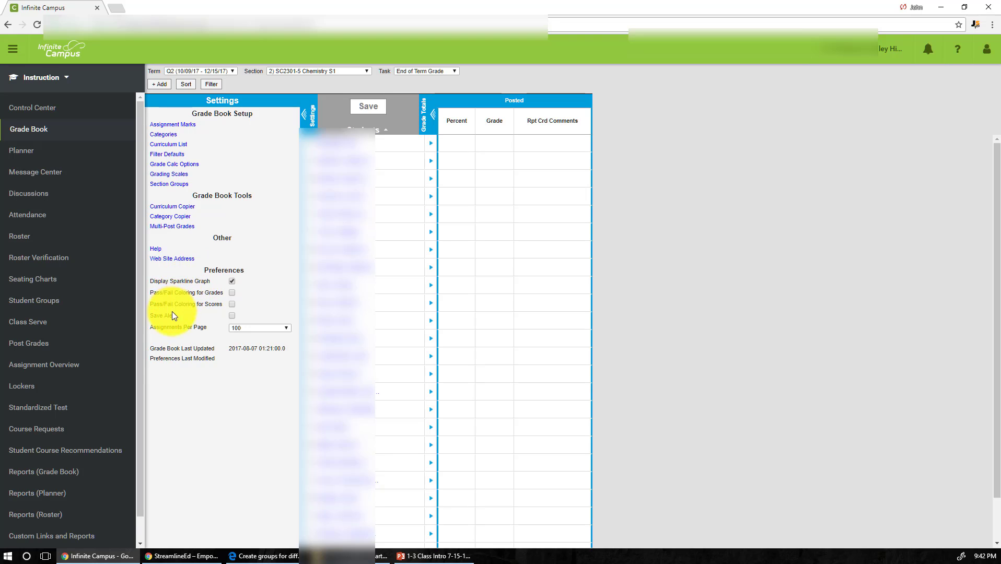
left_click(185, 164)
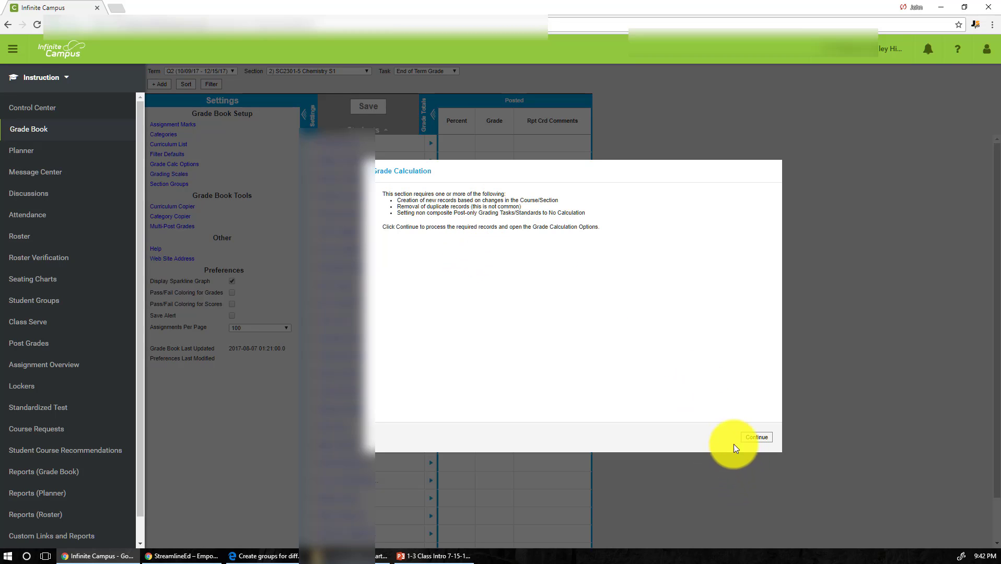
left_click(755, 437)
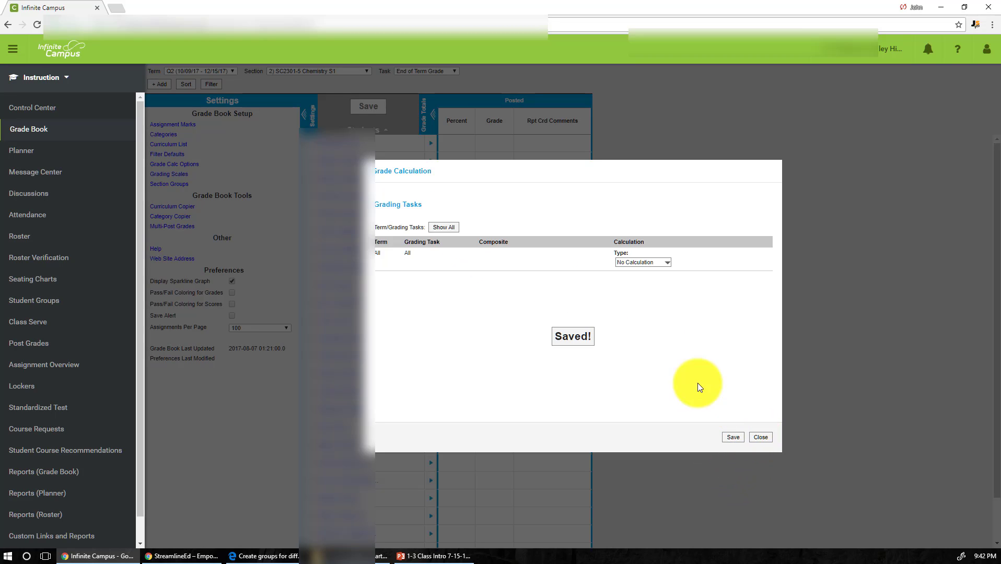
left_click(635, 263)
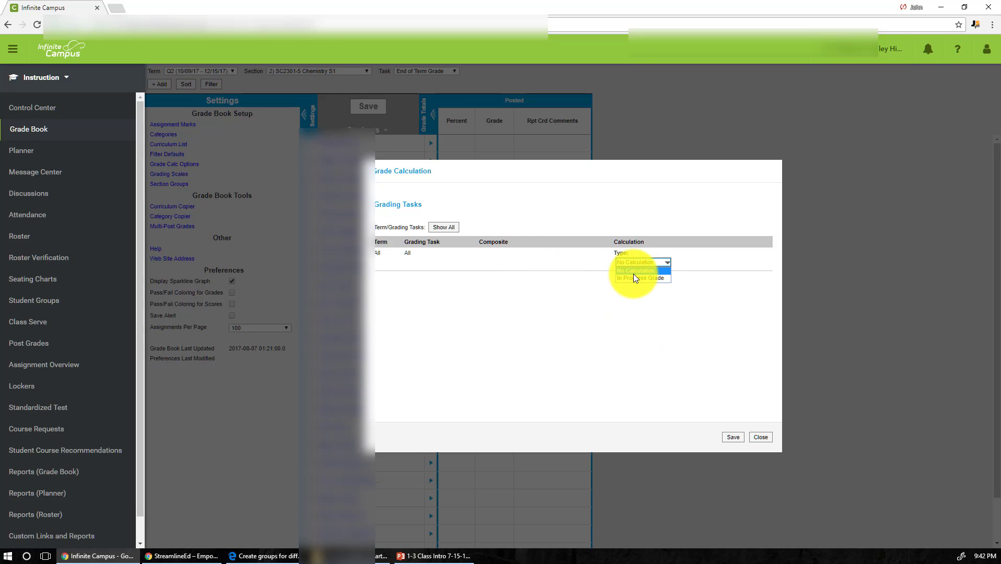
left_click(635, 279)
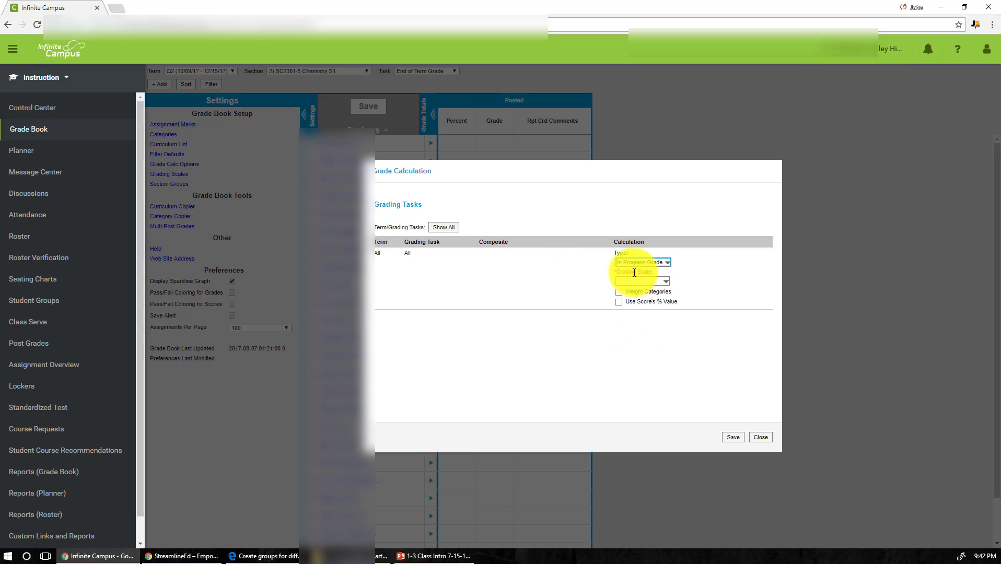
left_click(645, 283)
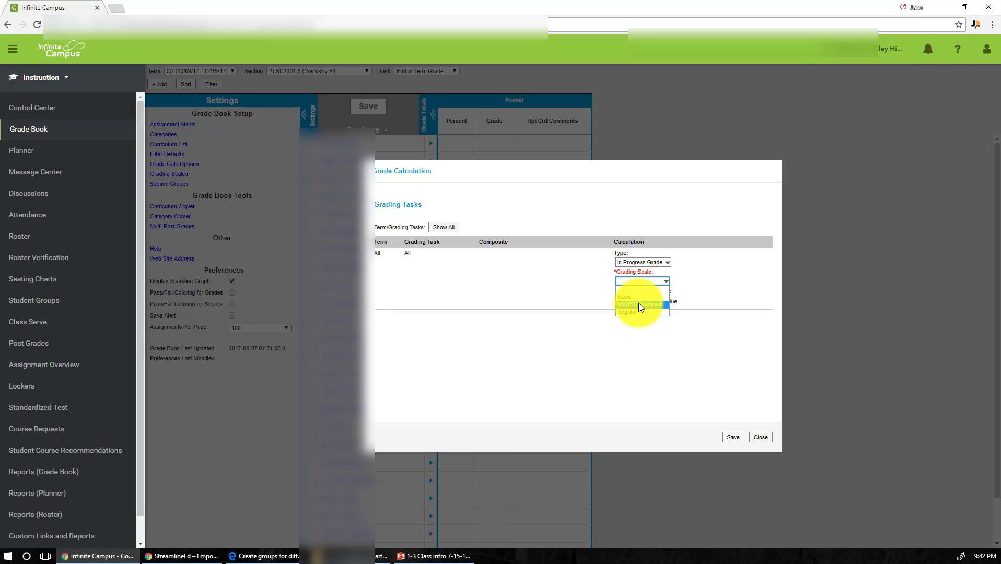
left_click(638, 305)
left_click(619, 291)
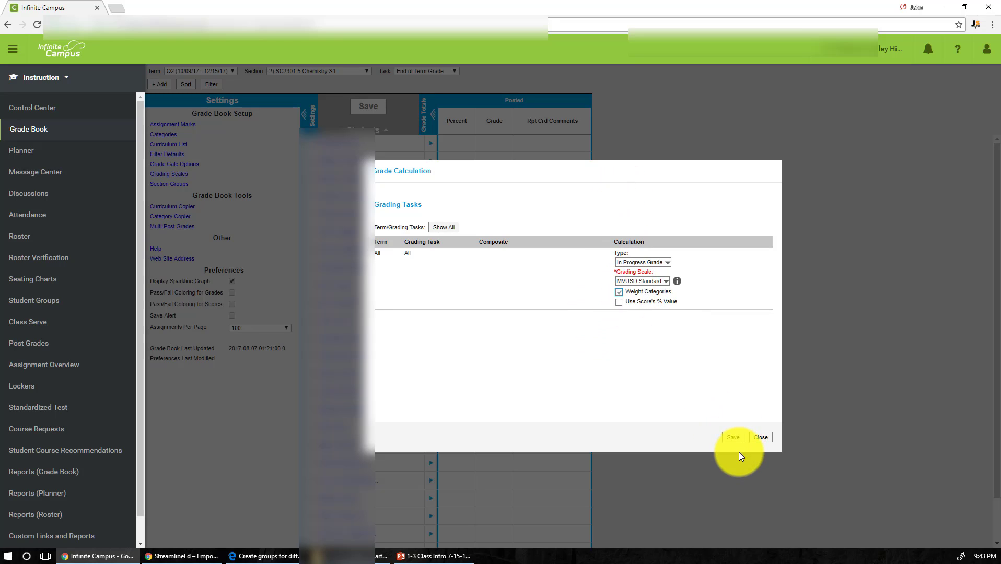
left_click(733, 438)
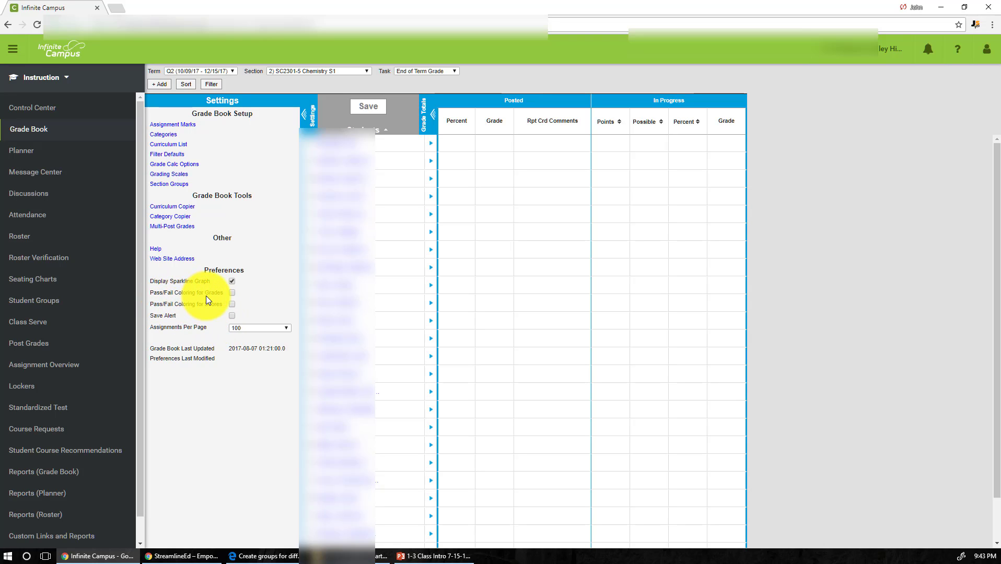
Turn on Pass/Fail Coloring for Scores in the grade book preferences
left_click(232, 305)
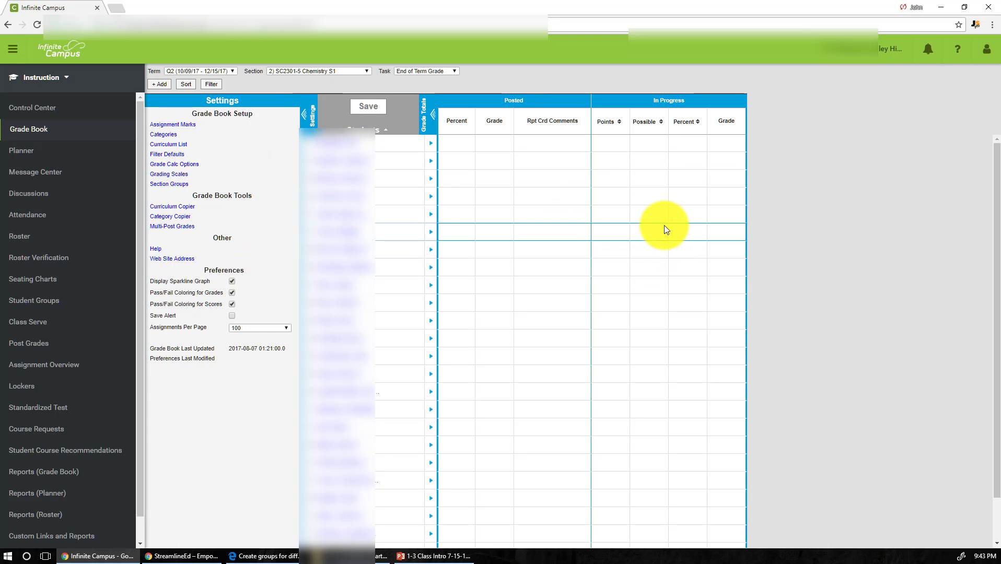
Start a new assignment named 'Syllabus' with abbreviation 'syl'
left_click(161, 88)
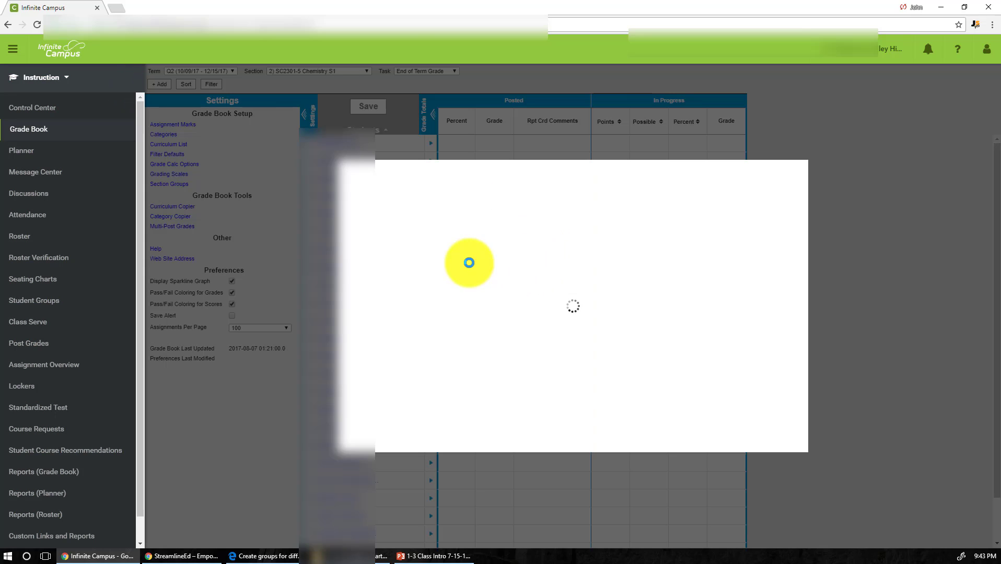
left_click(785, 438)
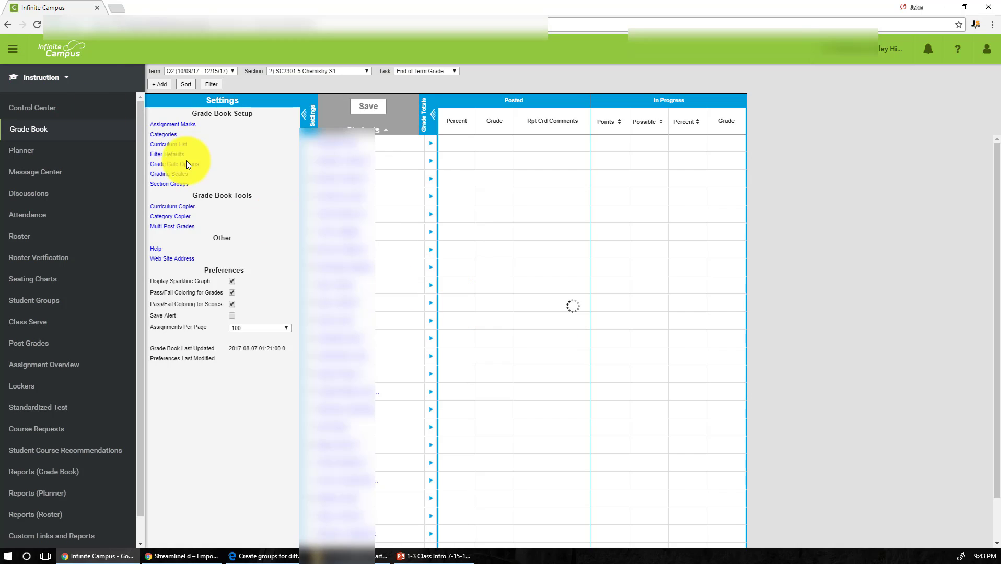
left_click(158, 84)
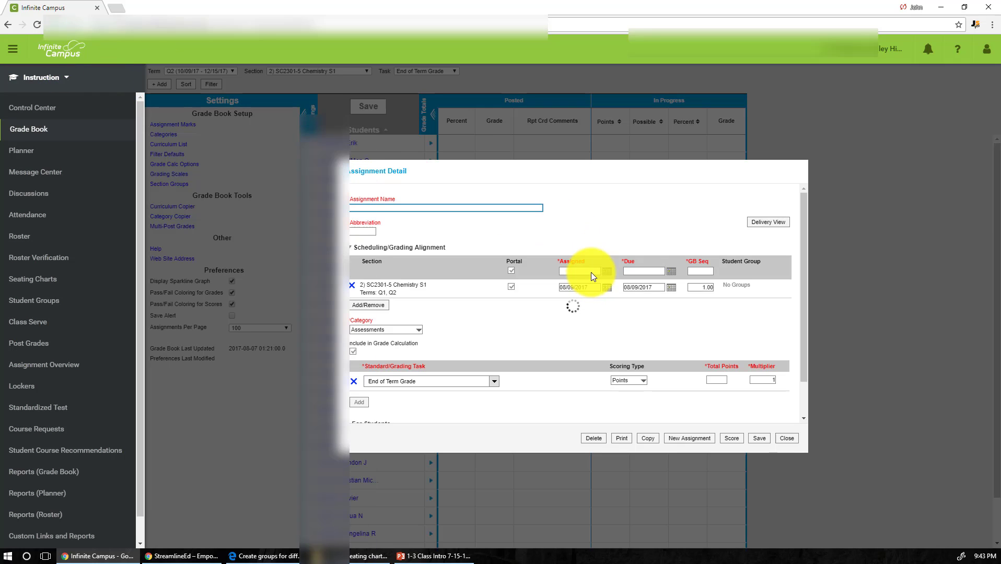
left_click(420, 208)
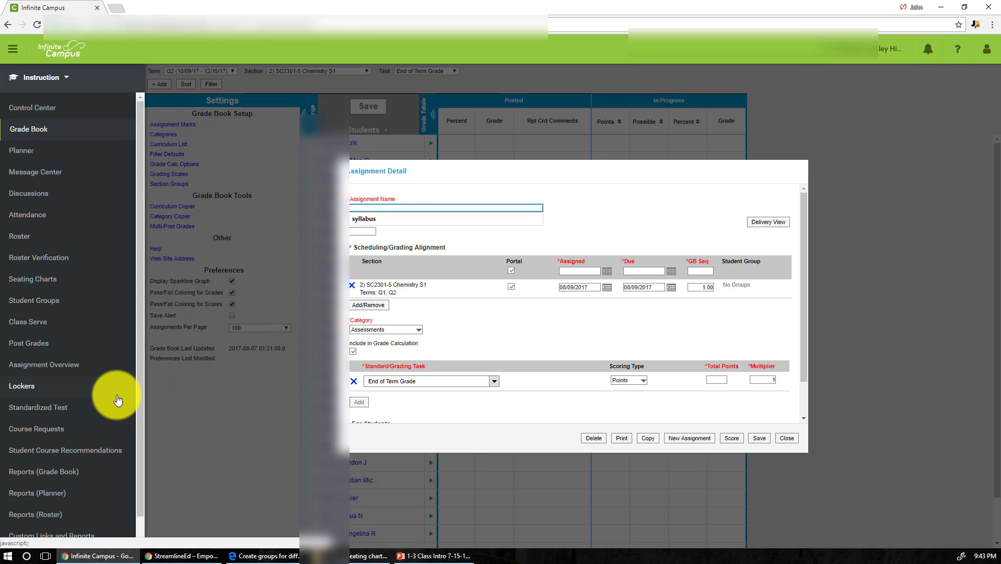
type("Syllabus")
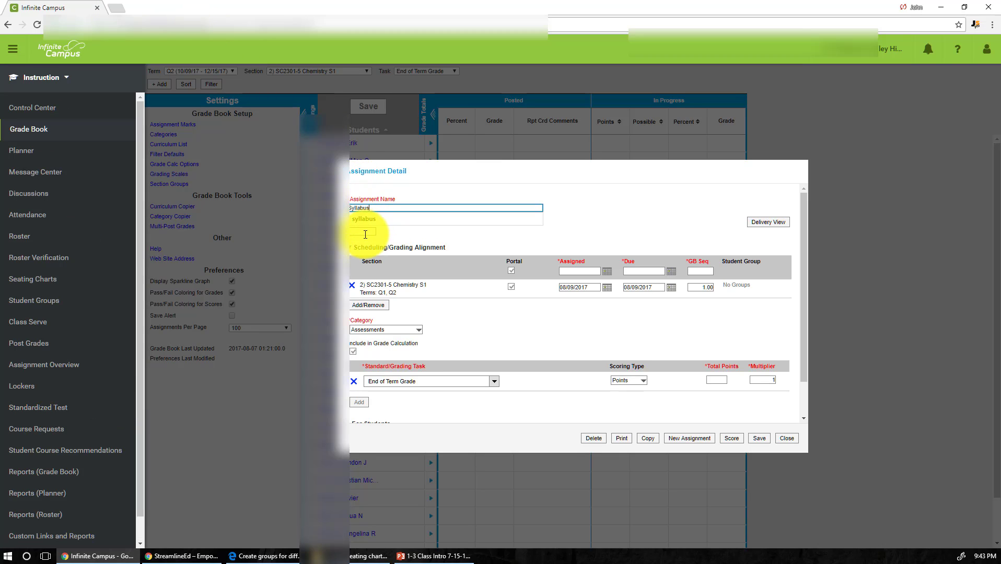
left_click(360, 233)
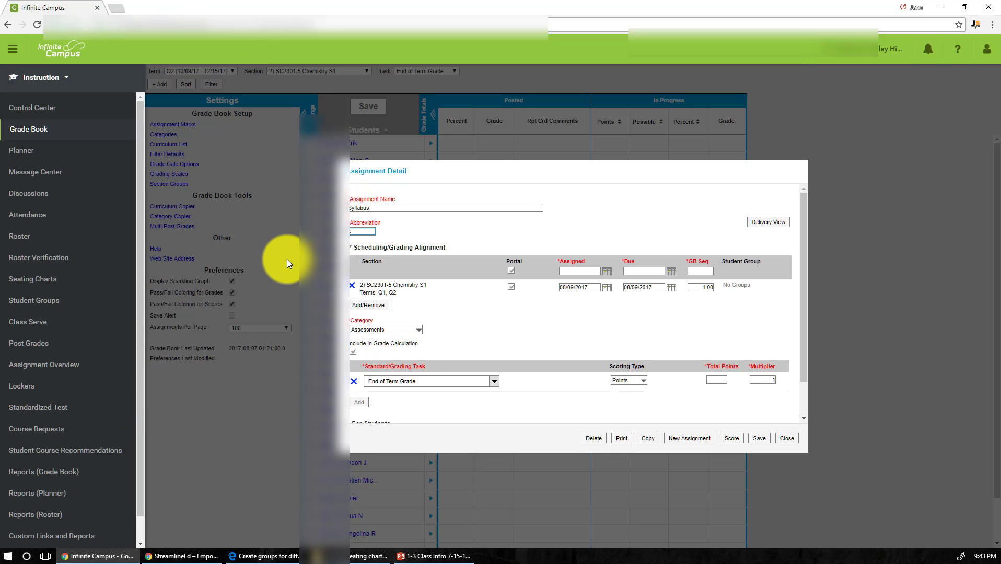
type("syll")
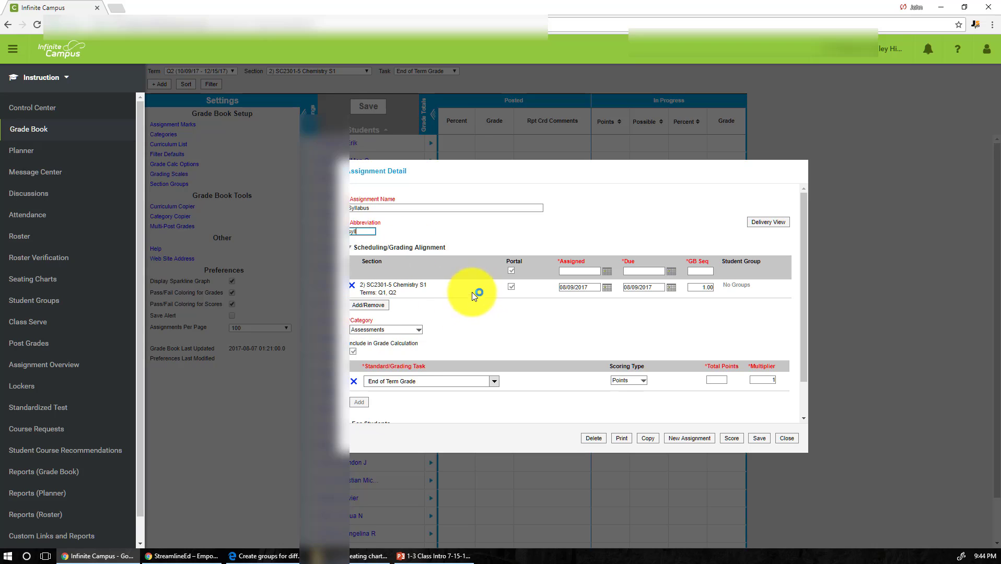
Add all five chemistry sections, including SC5301-1 Chemistry-AP S1, to the Syllabus assignment
left_click(372, 308)
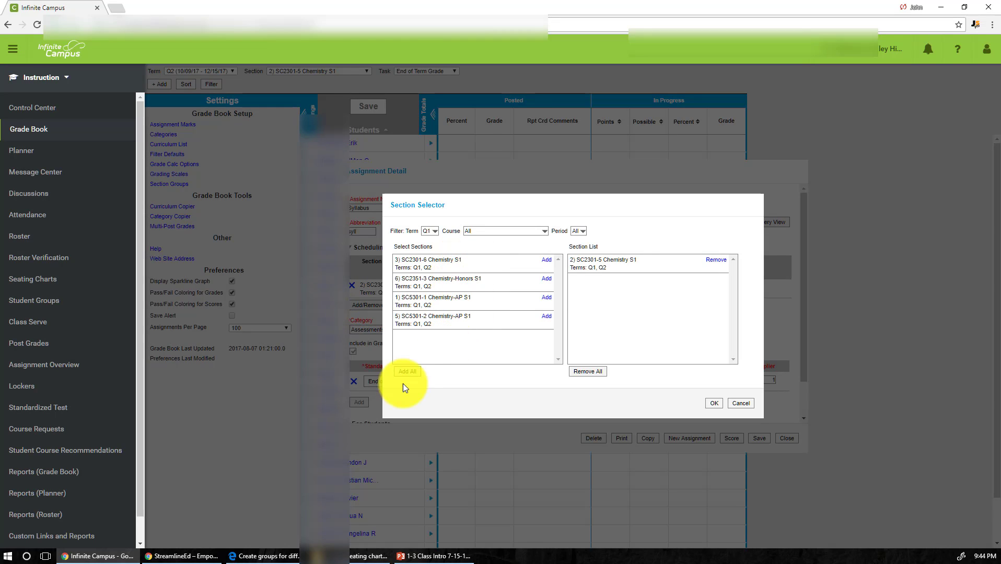
left_click(411, 372)
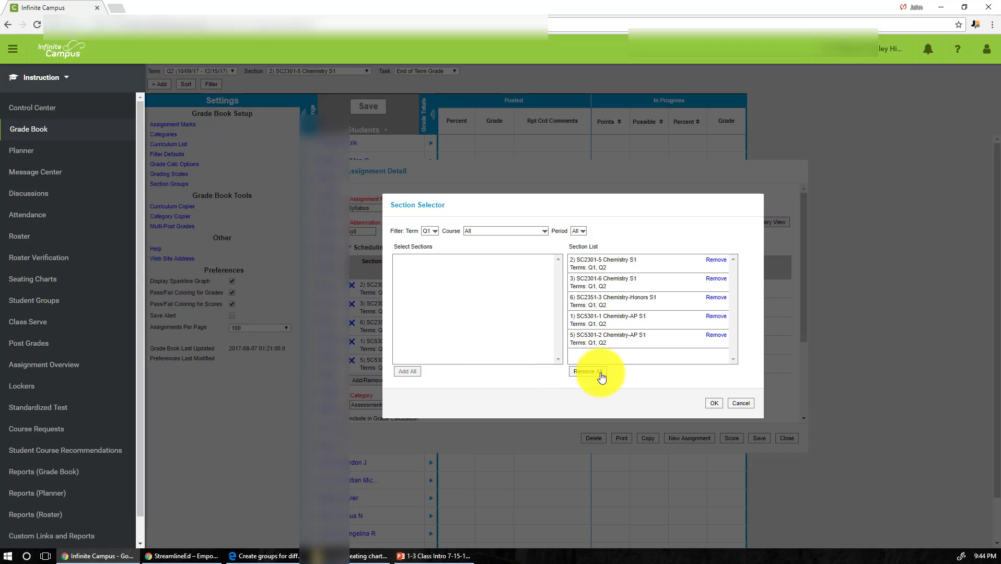
left_click(716, 317)
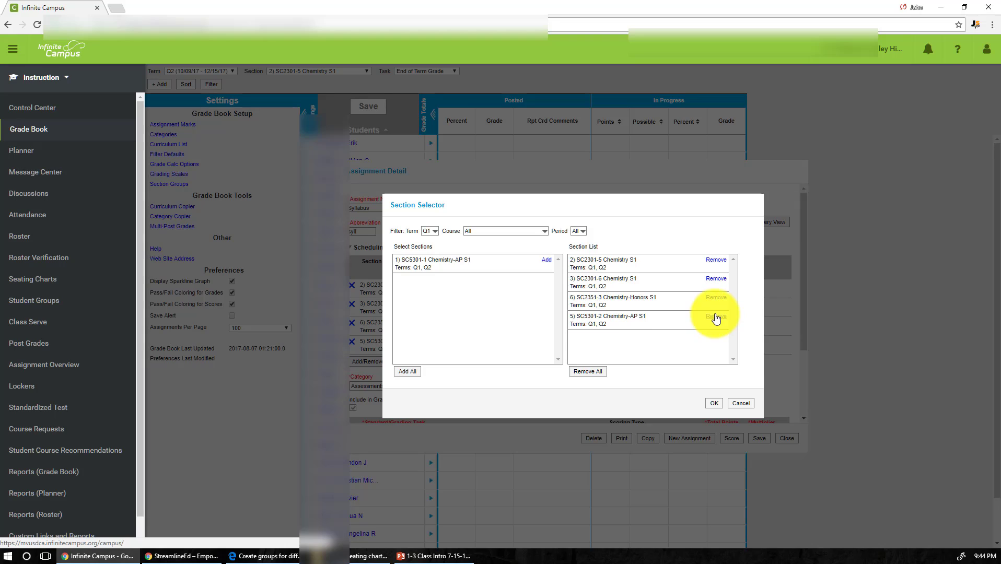
left_click(548, 263)
left_click(714, 405)
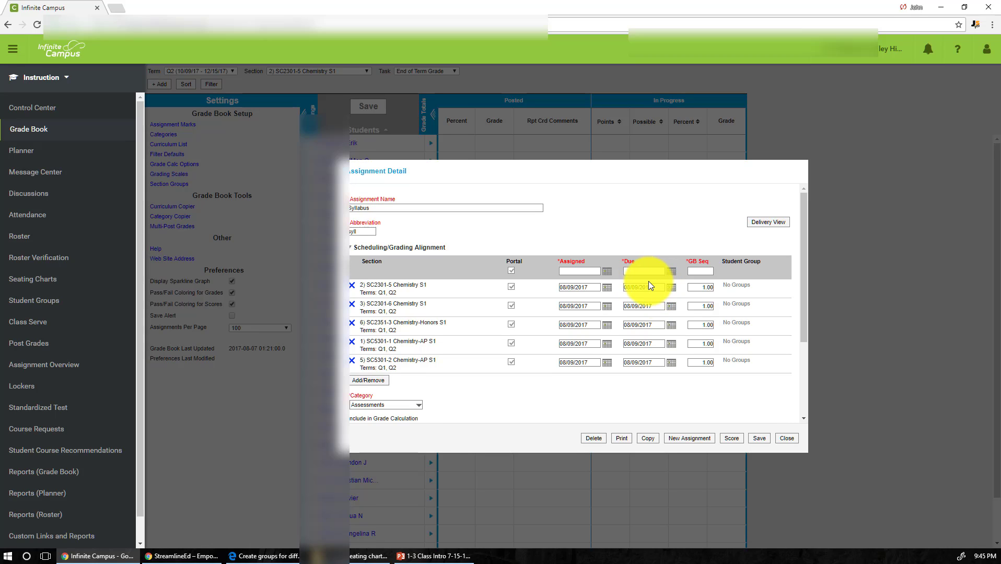
Choose the Assignments category and 10 total points for Syllabus, then save it
scroll(425, 288, "down", 3)
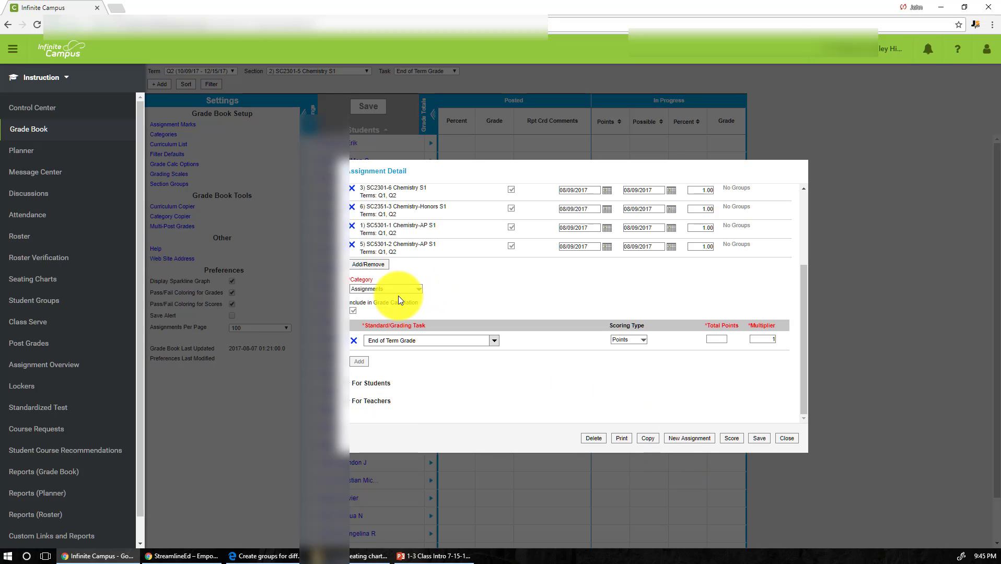
left_click(402, 289)
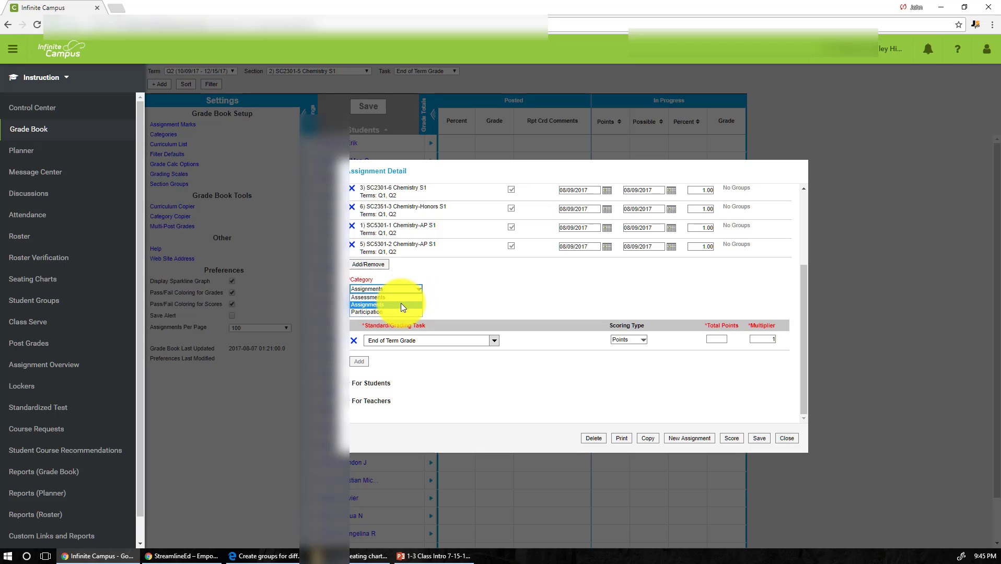
left_click(401, 305)
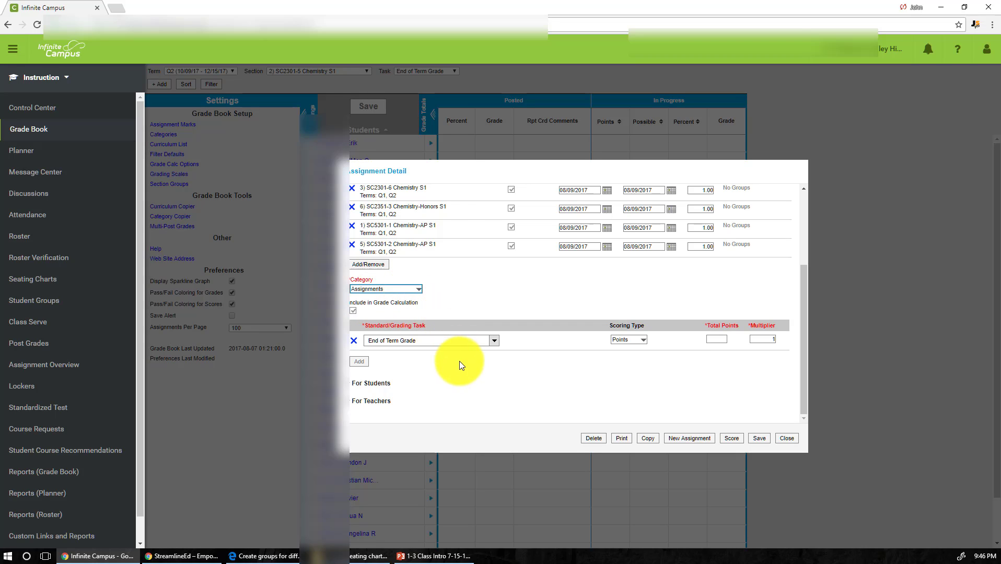
left_click(709, 348)
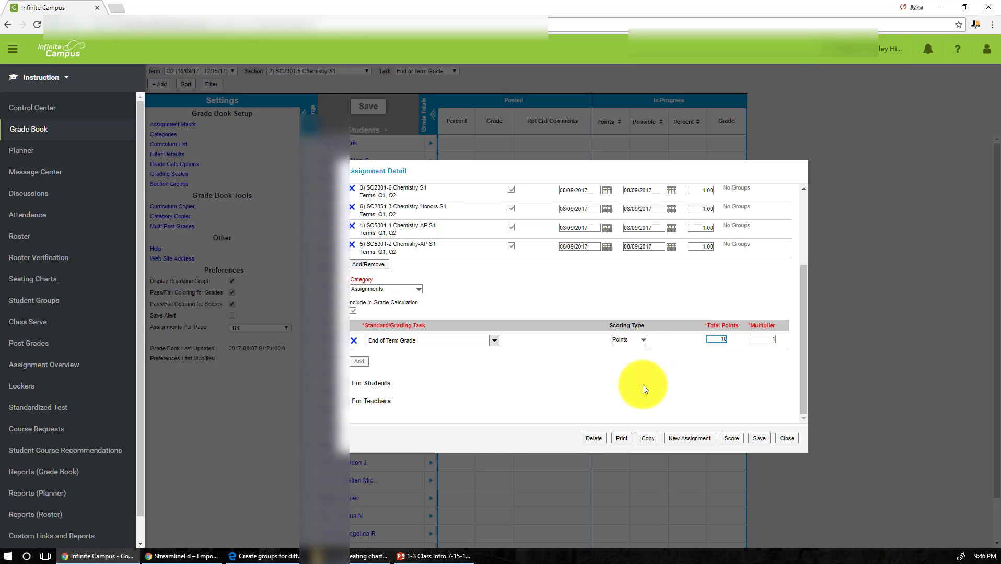
left_click(370, 383)
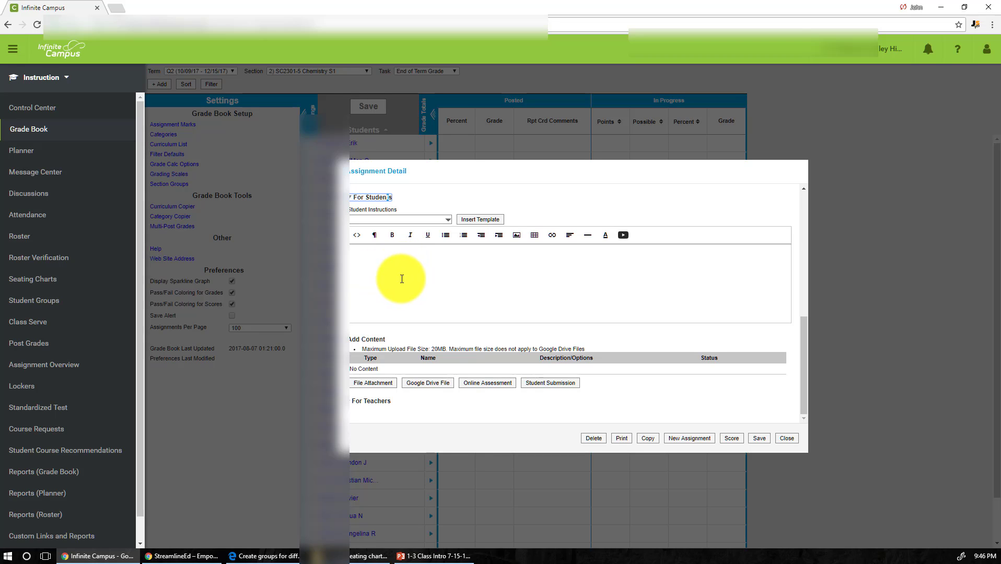
left_click(760, 439)
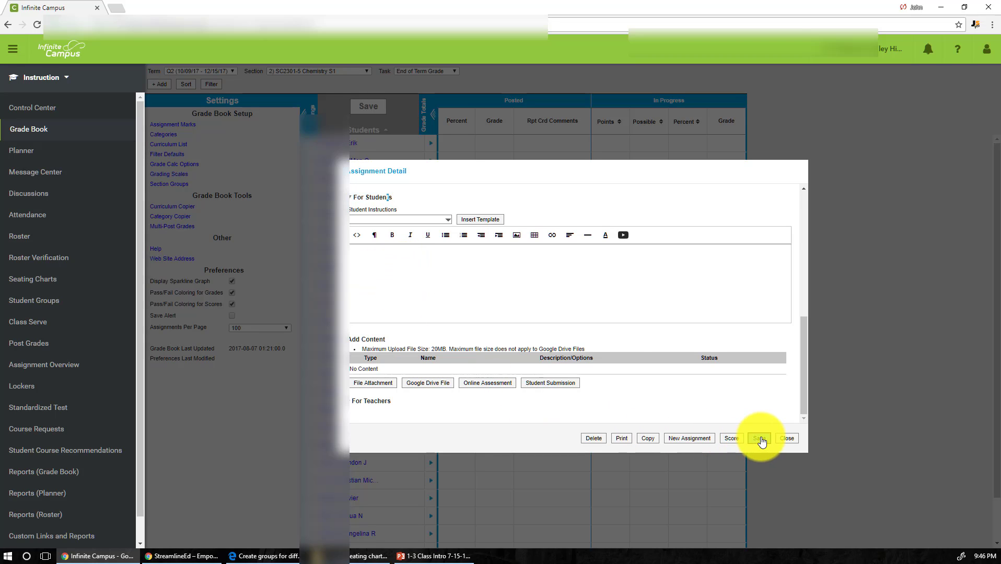
scroll(645, 328, "up", 4)
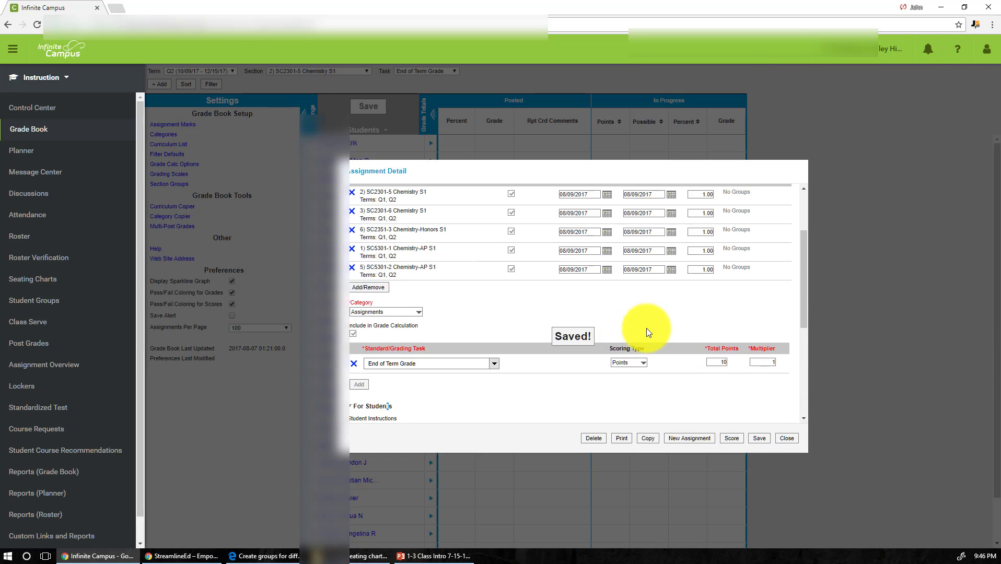
scroll(646, 329, "up", 2)
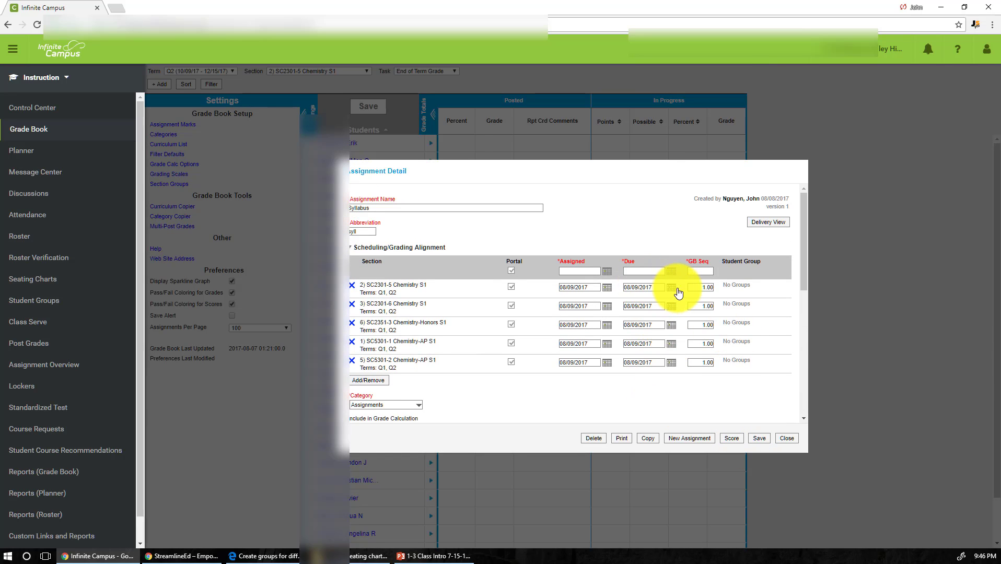
Close the assignment details and expand the new Syllabus column in the grade book
left_click(780, 440)
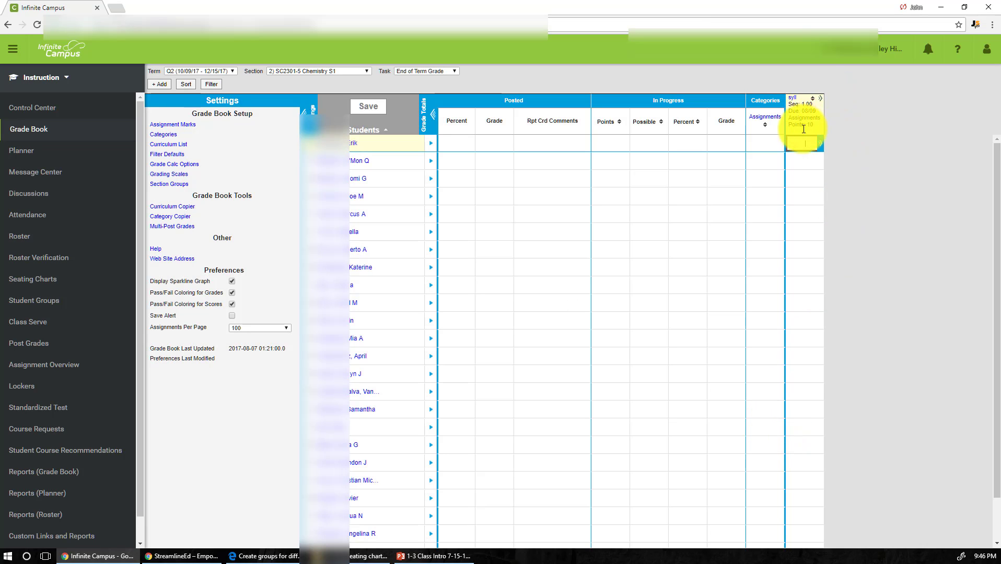
mouse_move(790, 104)
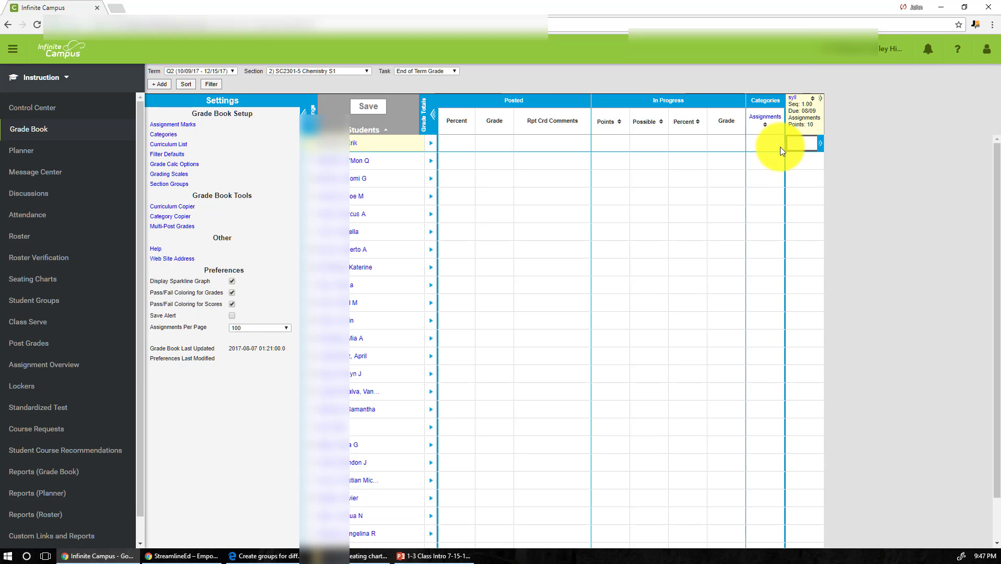
left_click(821, 98)
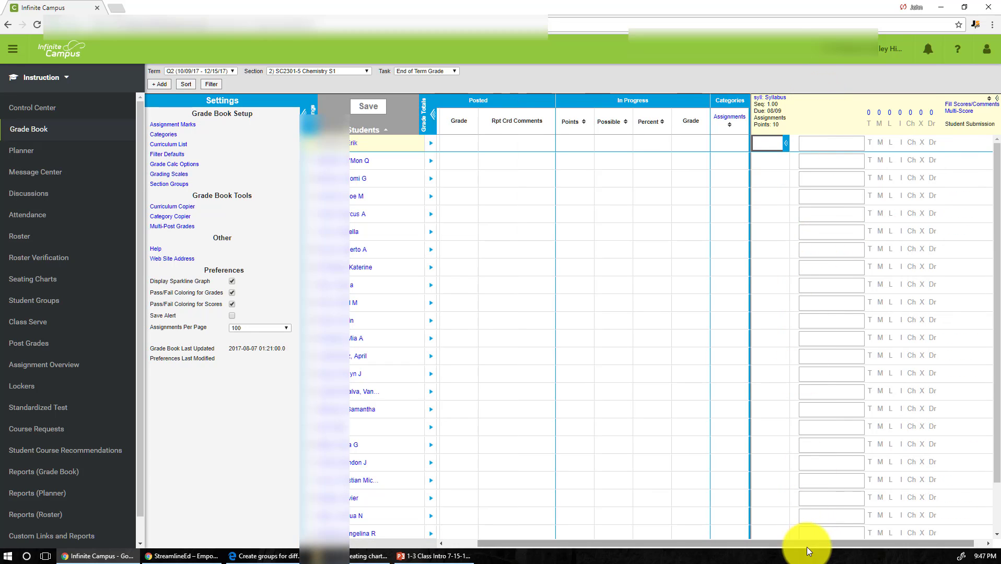
left_click_drag(806, 547, 816, 547)
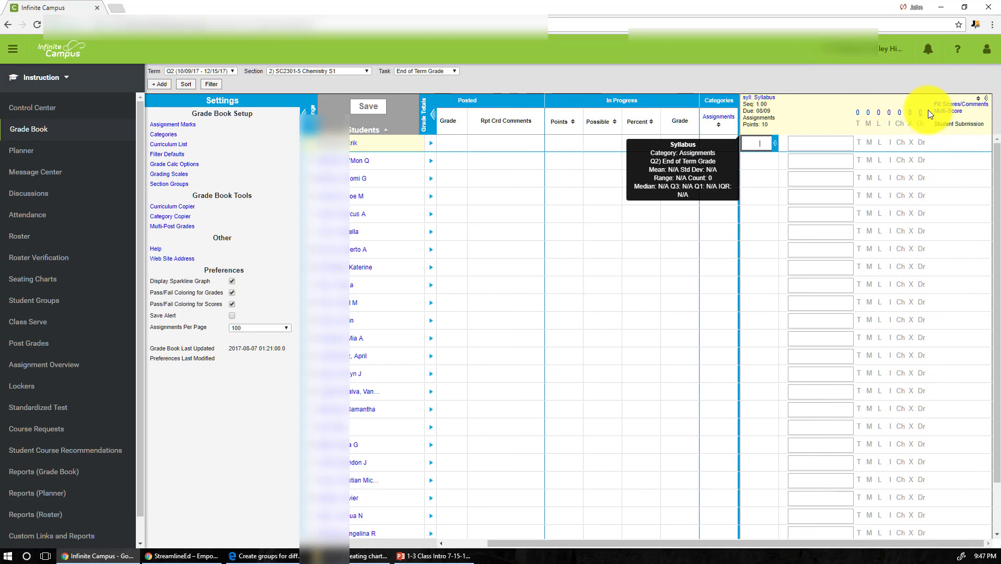
Fill a GT1 End of Term Grade score of 10 into every student's Syllabus row
left_click(951, 104)
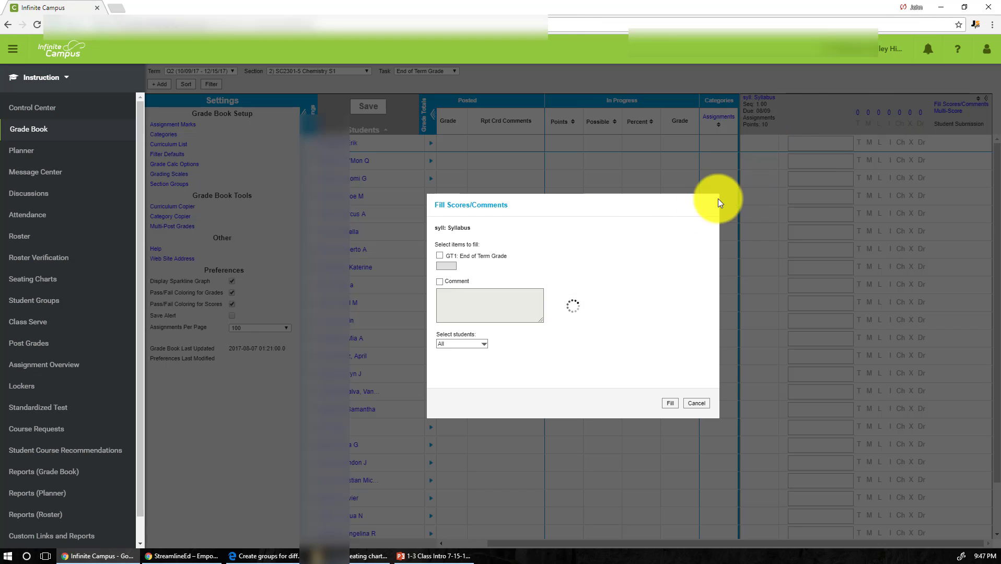
left_click(439, 255)
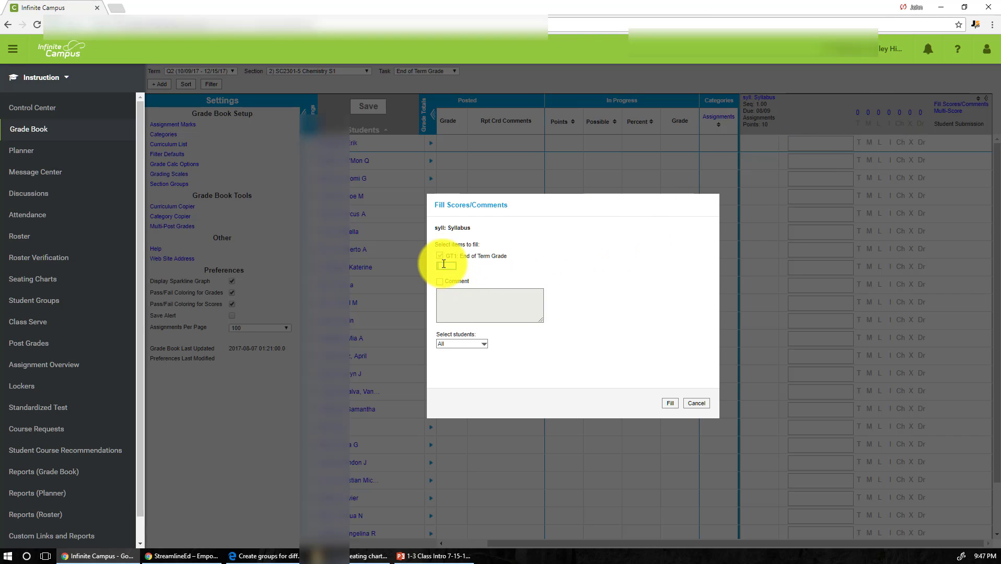
type("10")
left_click(670, 403)
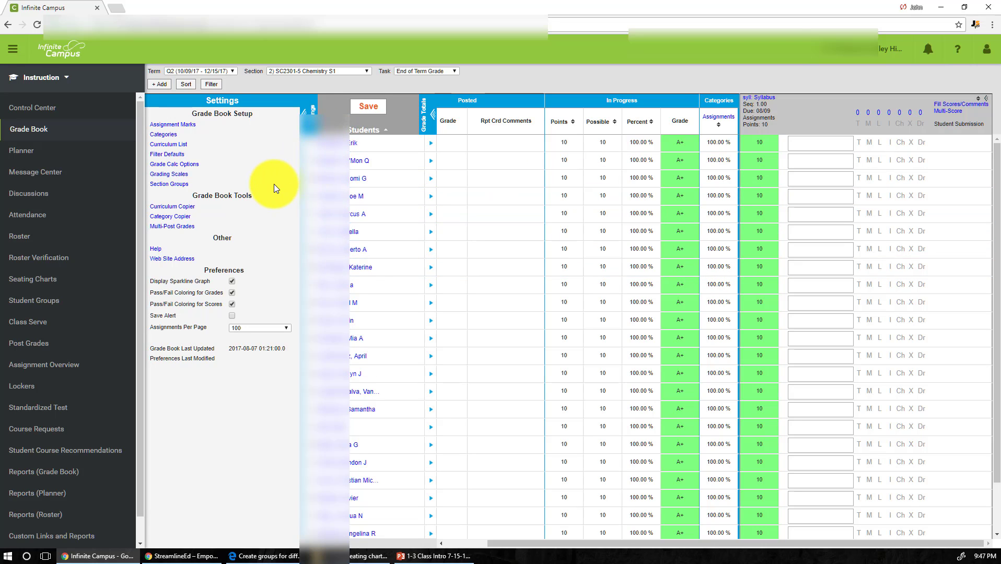
Save the grade book so the Syllabus scores of 10 are stored
left_click(371, 110)
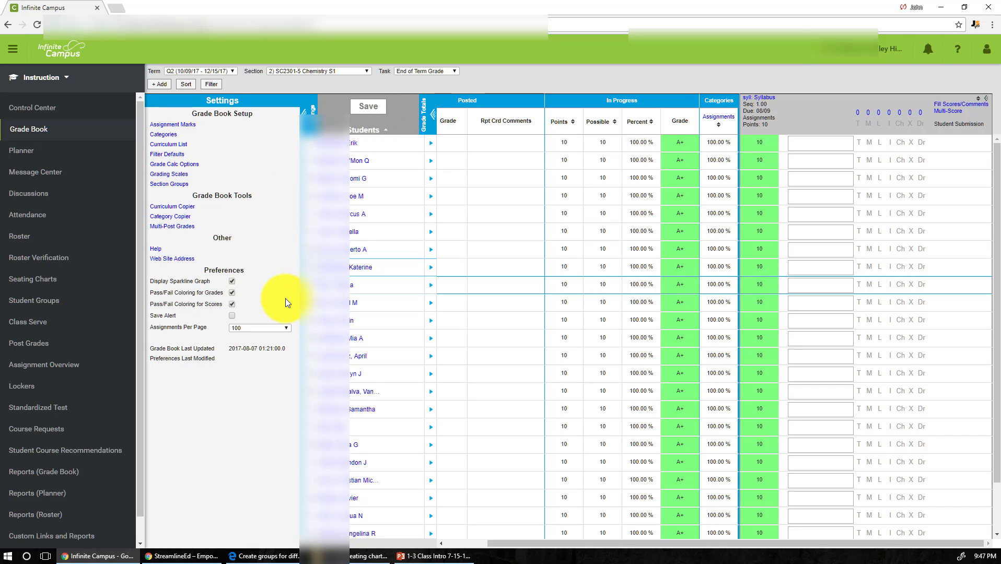